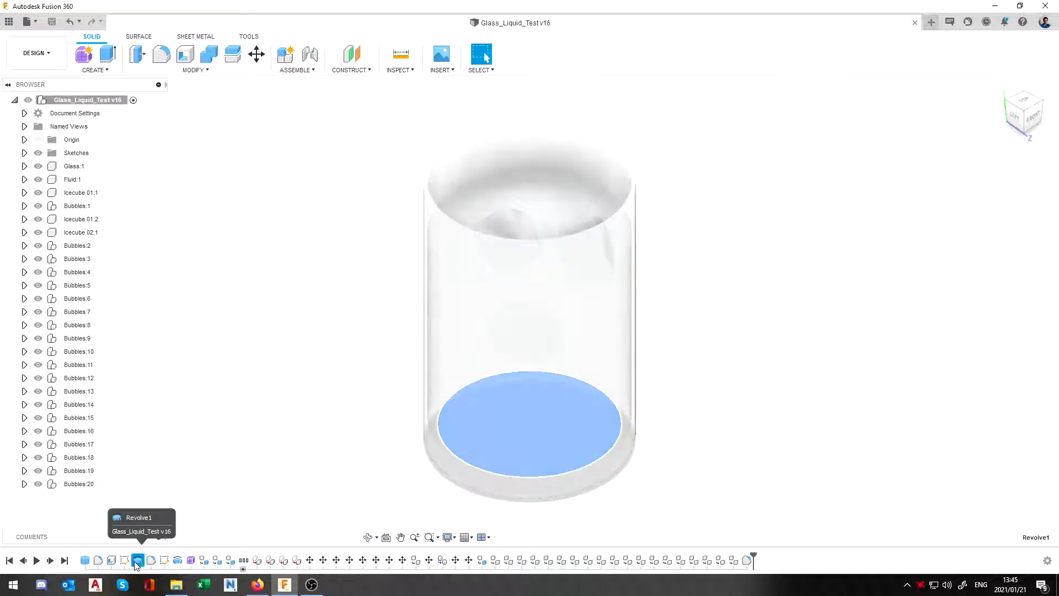
- Highlight the Glass and Fluid components in the model one after the other, and clear the selection
left_click(73, 165)
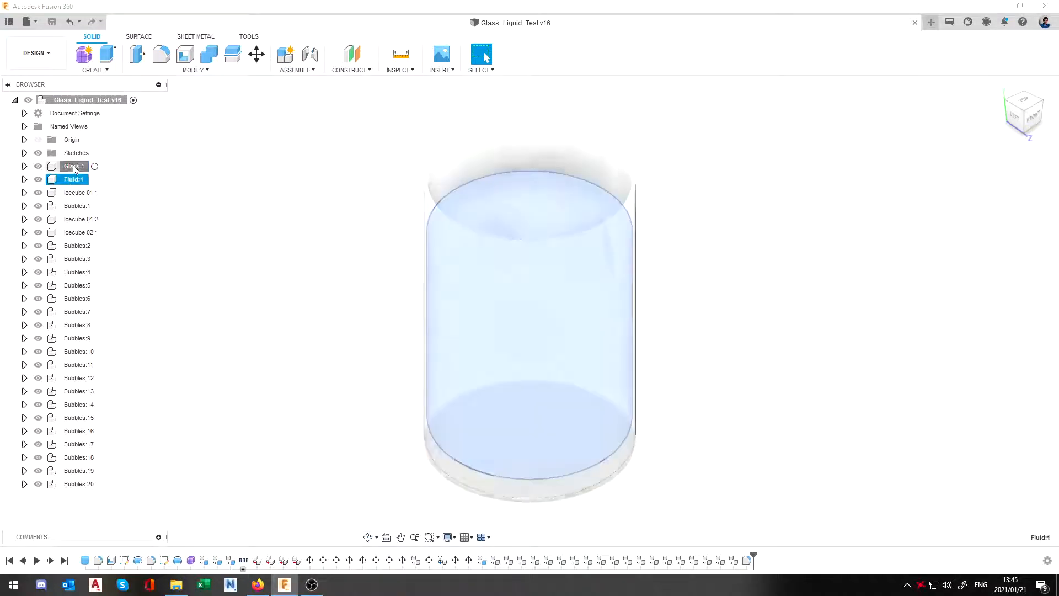
left_click(71, 179)
left_click(312, 296)
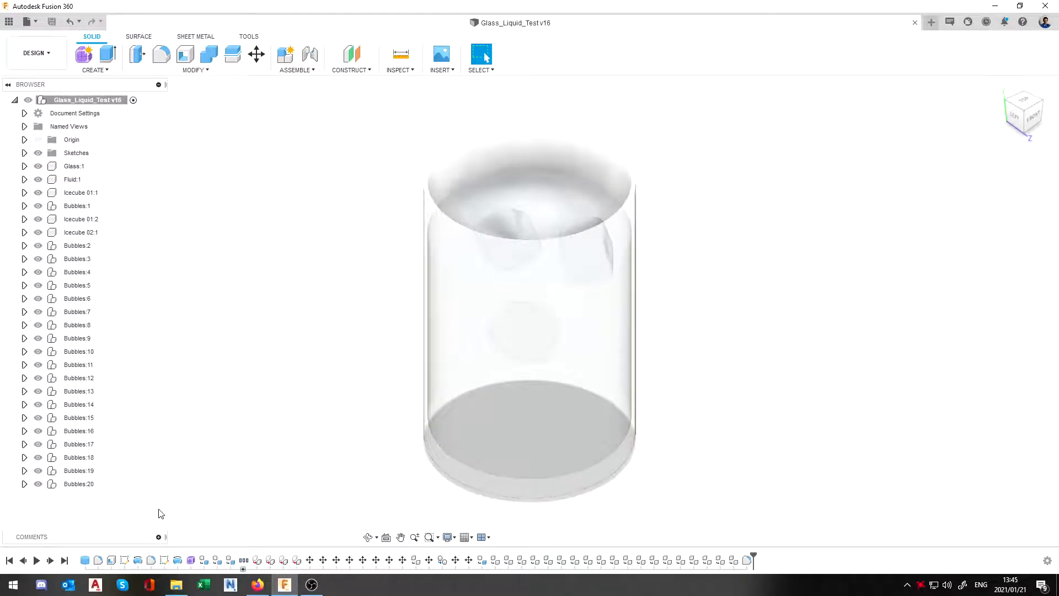
- Inspect the settings of the revolve feature at the glass base and close them without changes
left_click(138, 563)
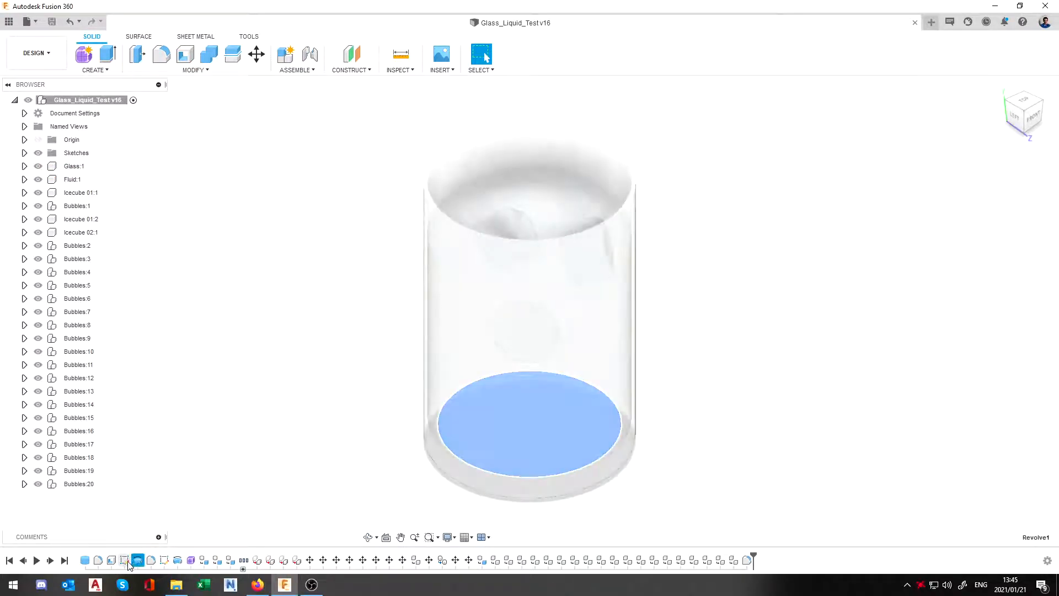
right_click(138, 563)
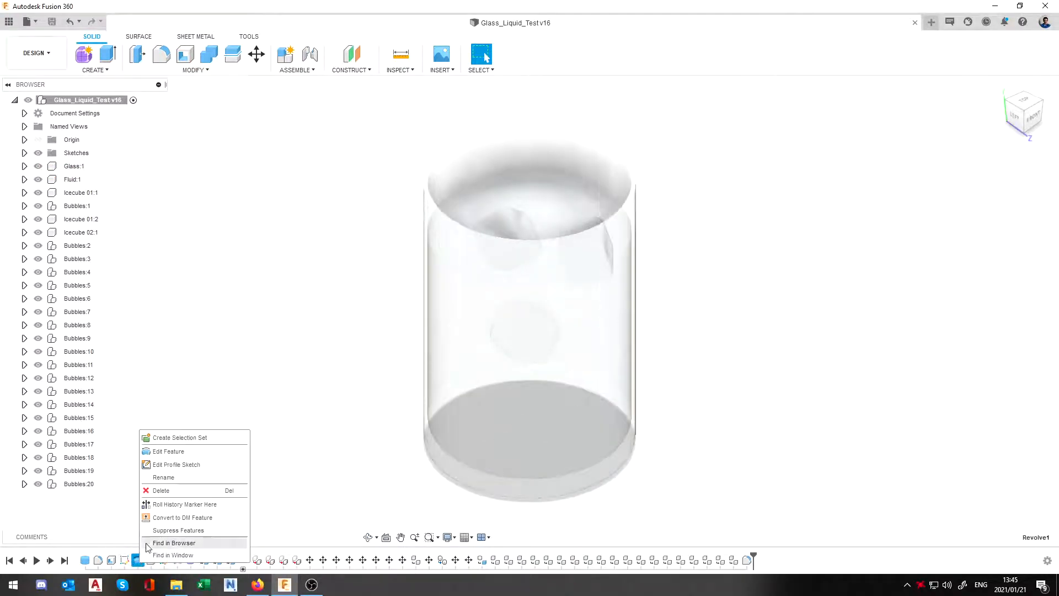
left_click(191, 452)
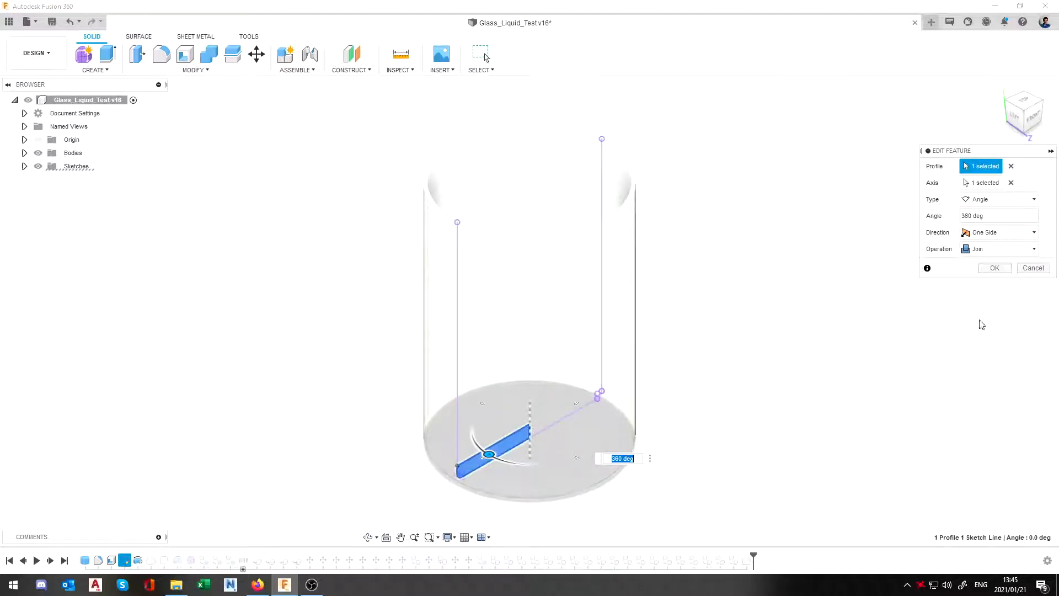
left_click(1024, 269)
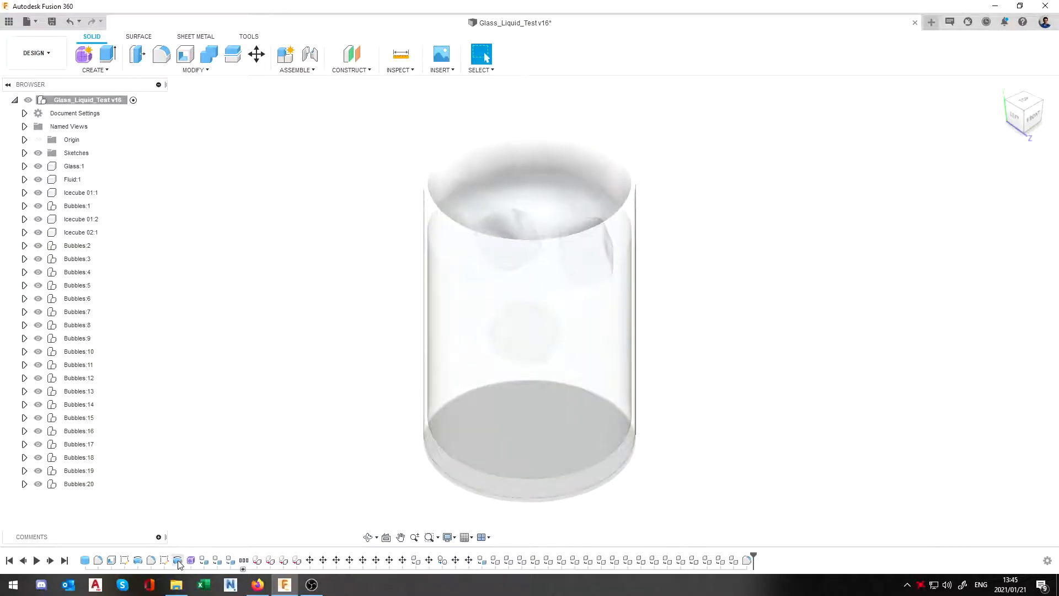
- Open the profile sketch of the fluid's revolve feature and examine how its bottom line and rounded corner overlap the inner glass outline
right_click(162, 563)
left_click(176, 561)
right_click(177, 561)
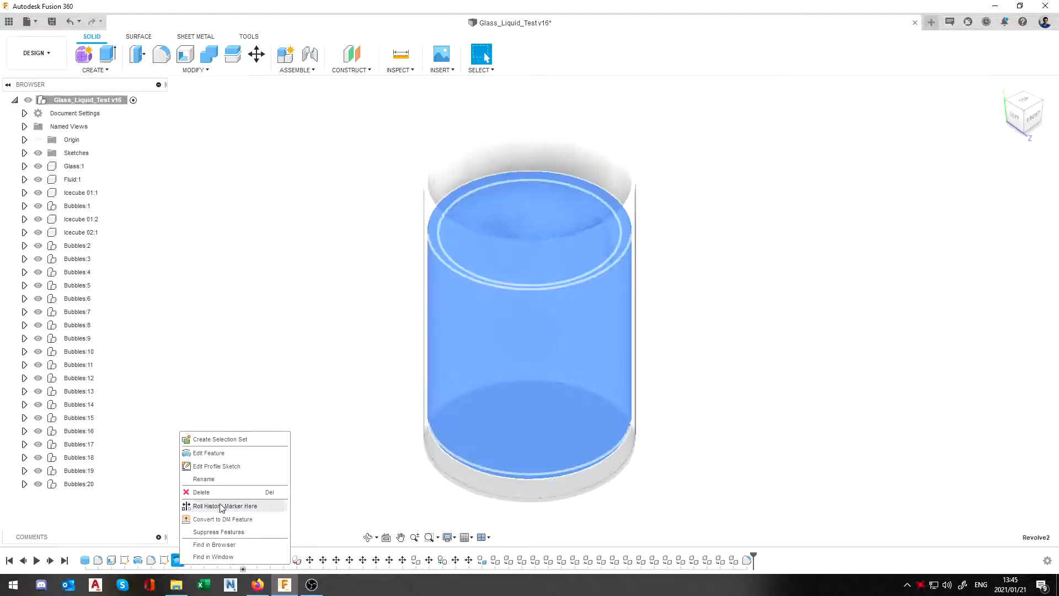
left_click(222, 466)
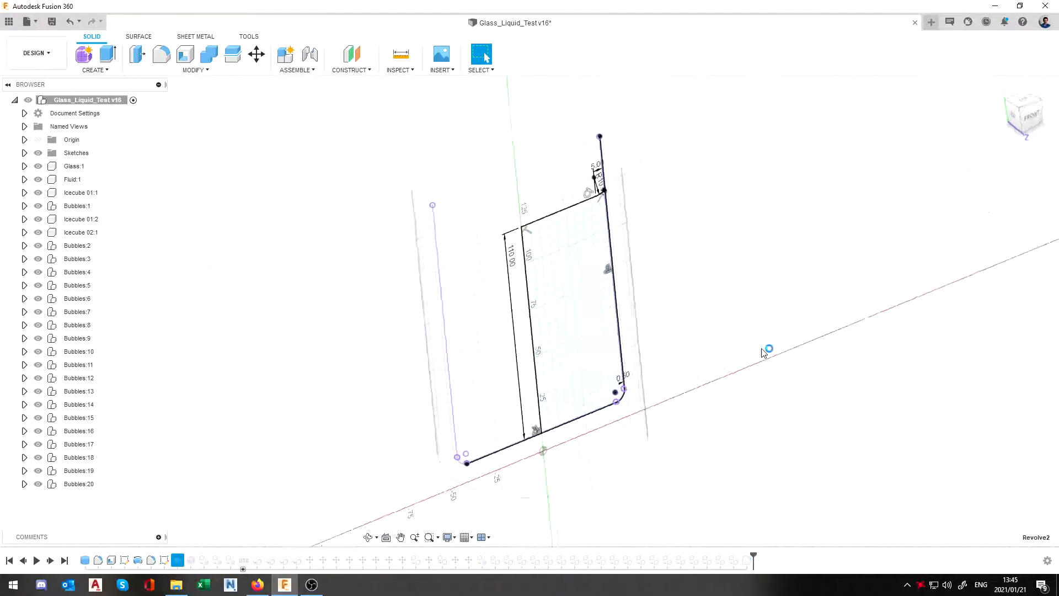
scroll(640, 215, "up", 5)
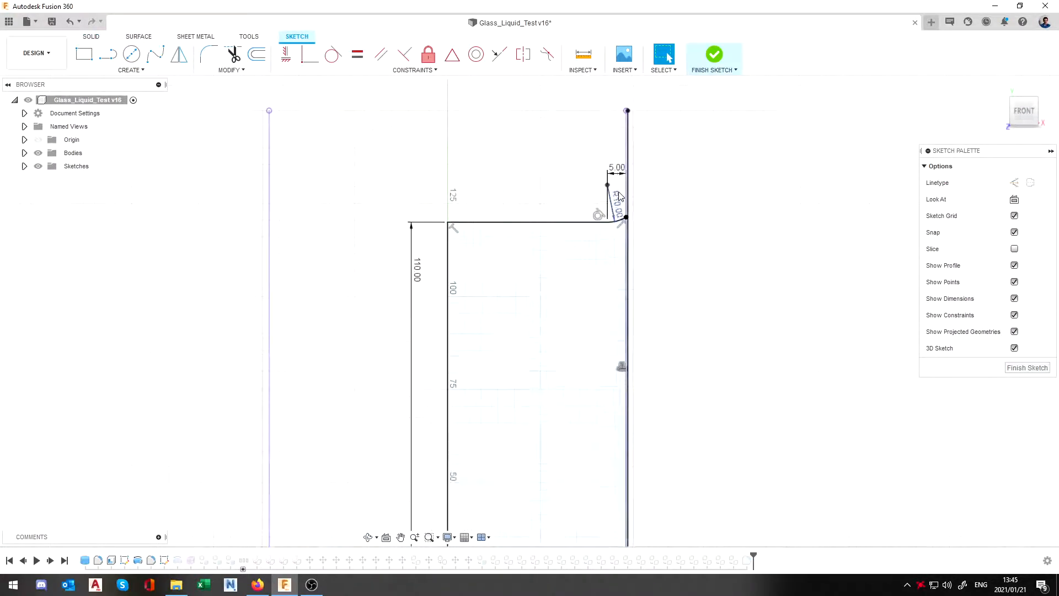
middle_click_drag(666, 333, 637, 227)
middle_click_drag(629, 402, 641, 119)
middle_click_drag(551, 401, 593, 130)
middle_click_drag(327, 380, 358, 407)
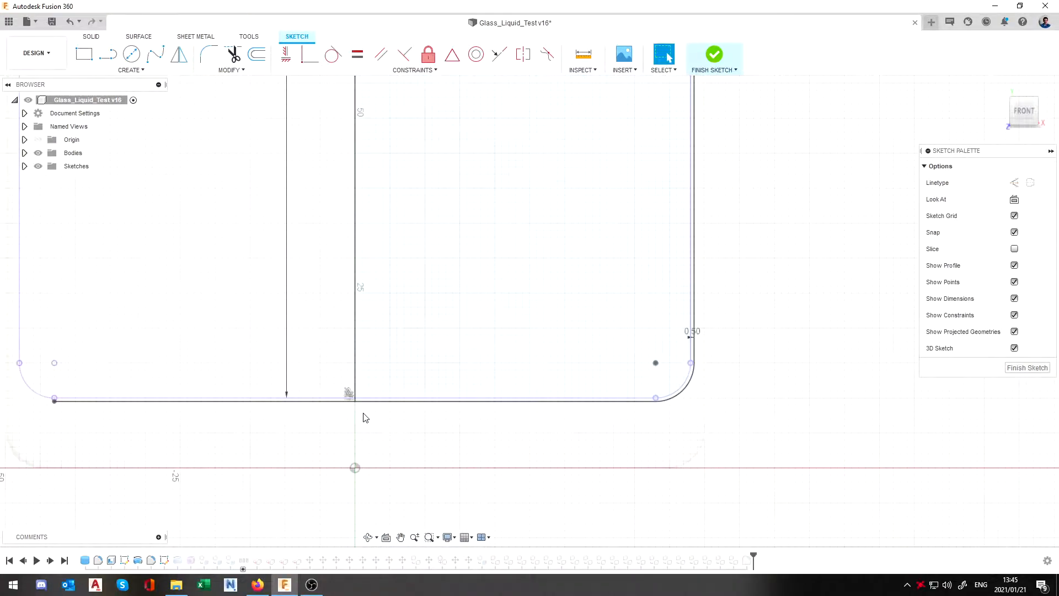
scroll(359, 410, "up", 2)
scroll(360, 415, "up", 3)
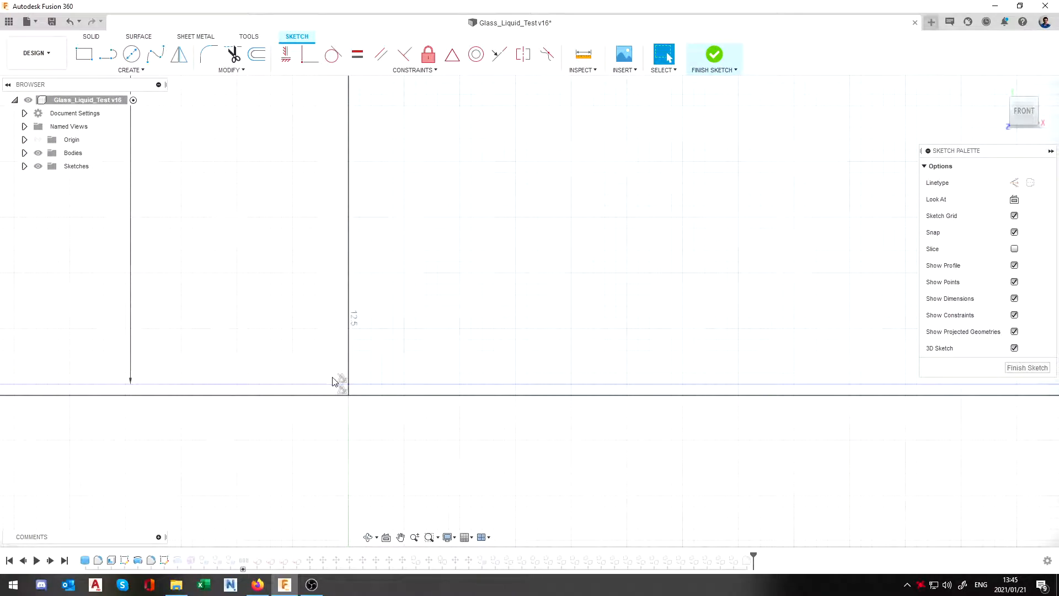
scroll(355, 393, "down", 1)
scroll(355, 393, "down", 3)
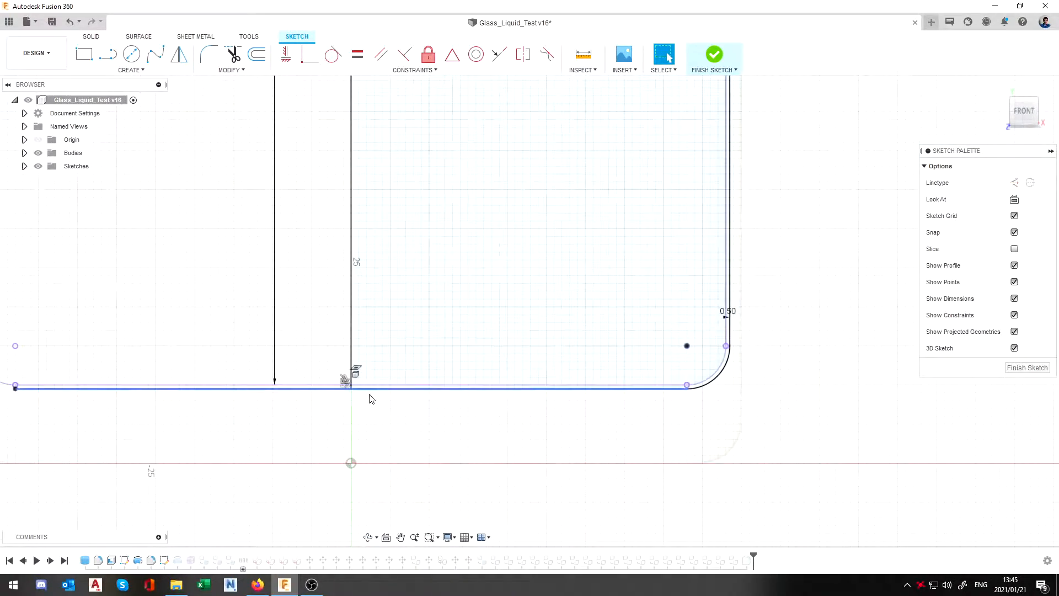
- Examine the sketch's side offset and the curved edge where the liquid surface meets the glass wall, and finish the sketch
middle_click_drag(659, 302, 617, 404)
middle_click_drag(607, 317, 573, 411)
scroll(596, 389, "down", 4)
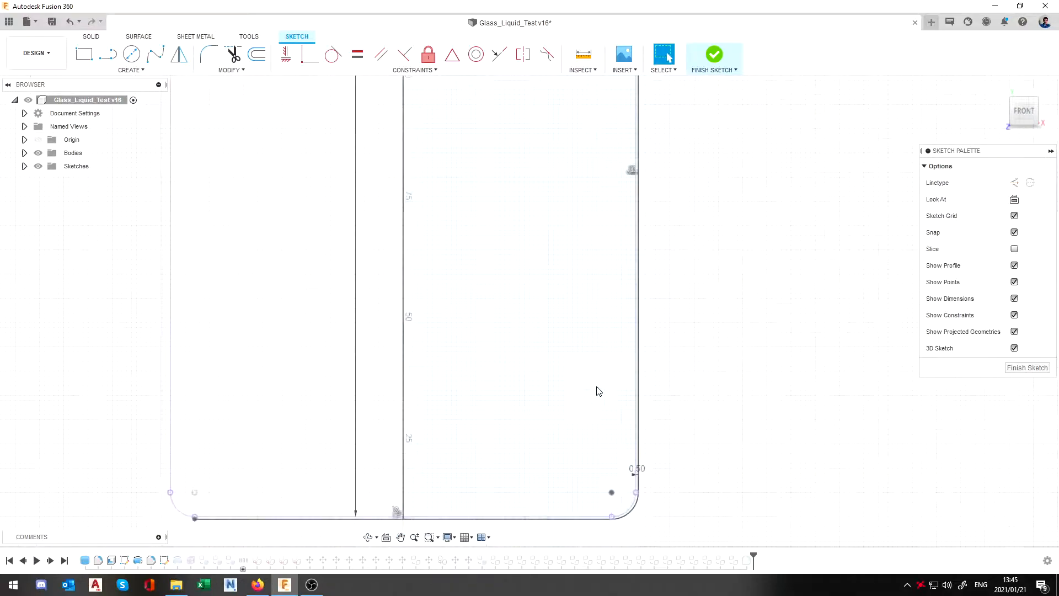
middle_click_drag(684, 226, 670, 317)
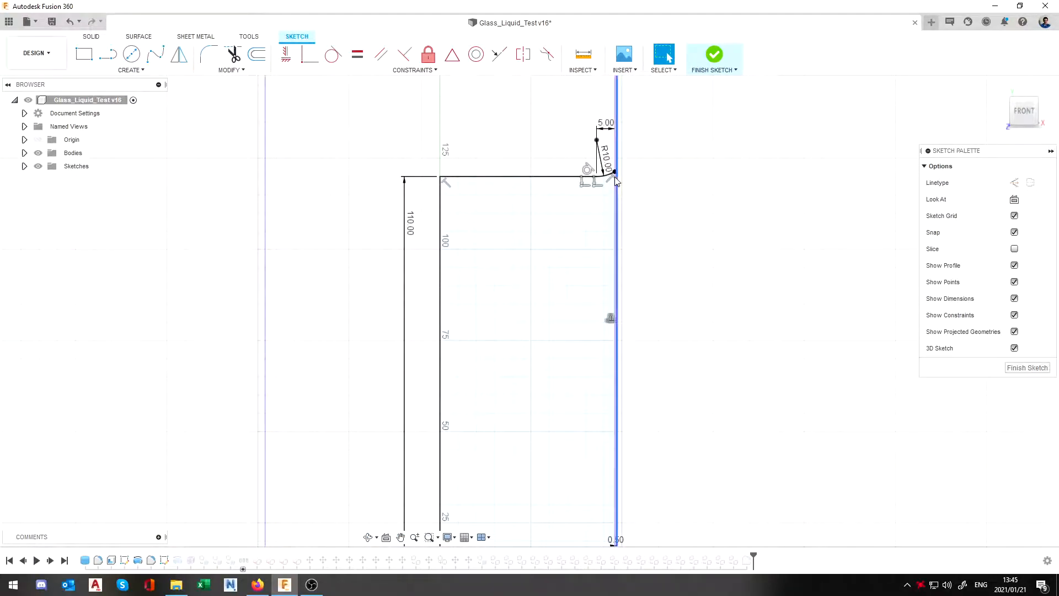
scroll(615, 176, "up", 6)
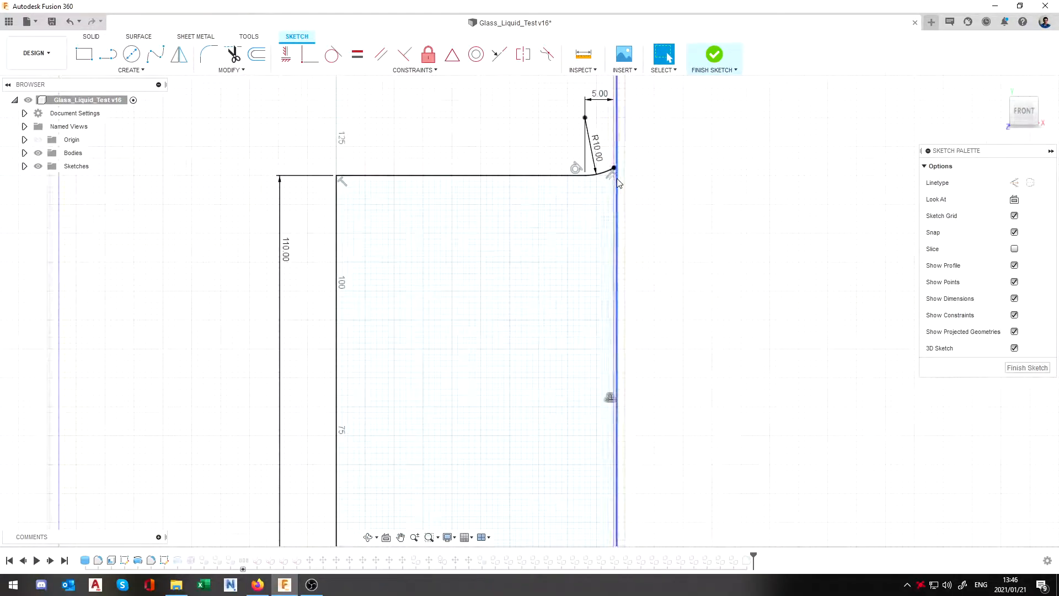
scroll(604, 171, "up", 3)
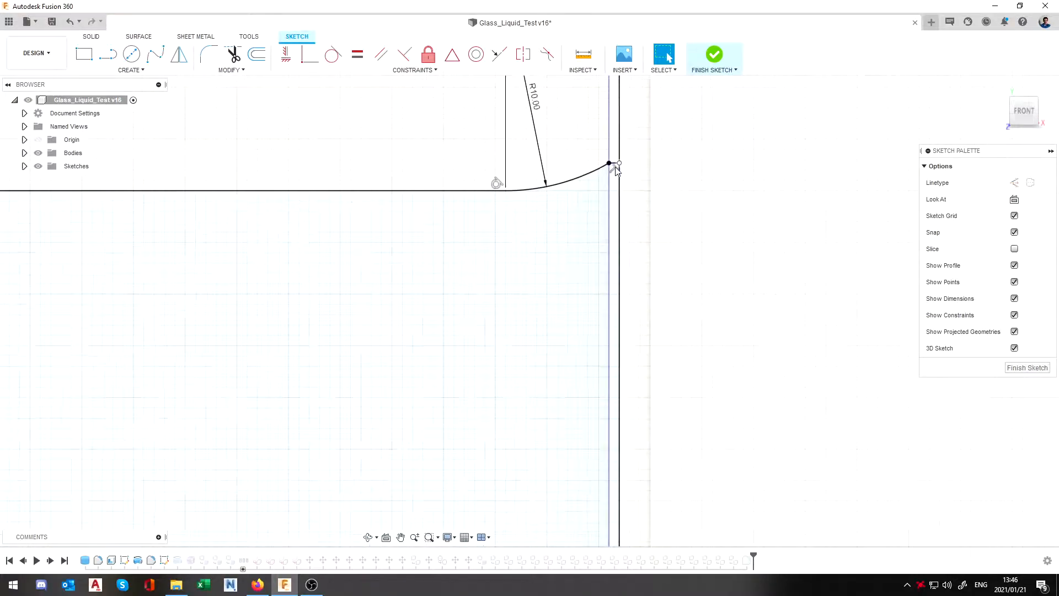
middle_click_drag(610, 169, 596, 264)
scroll(596, 263, "up", 2)
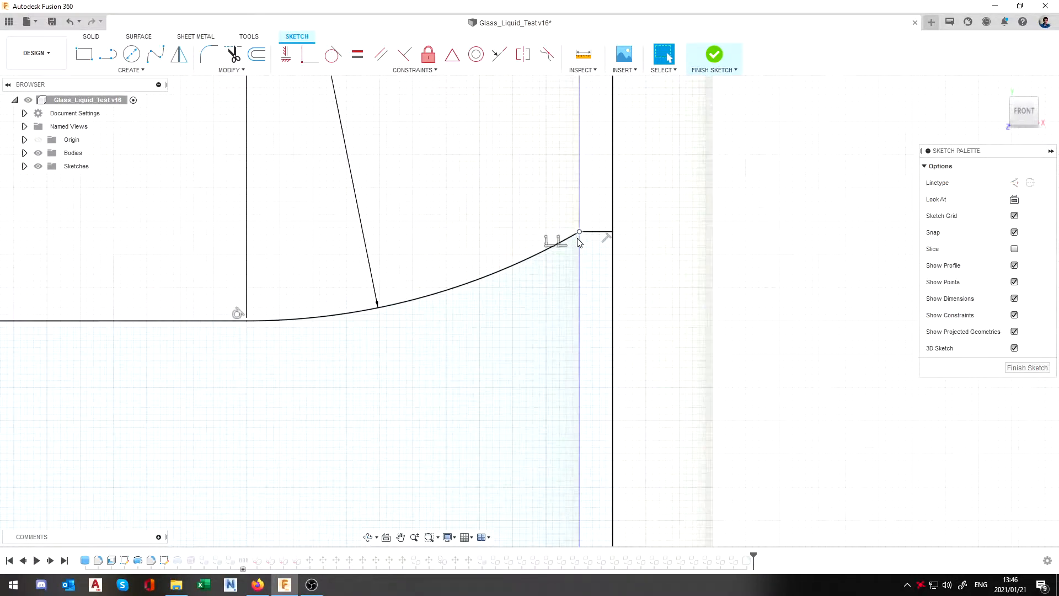
scroll(632, 297, "down", 5)
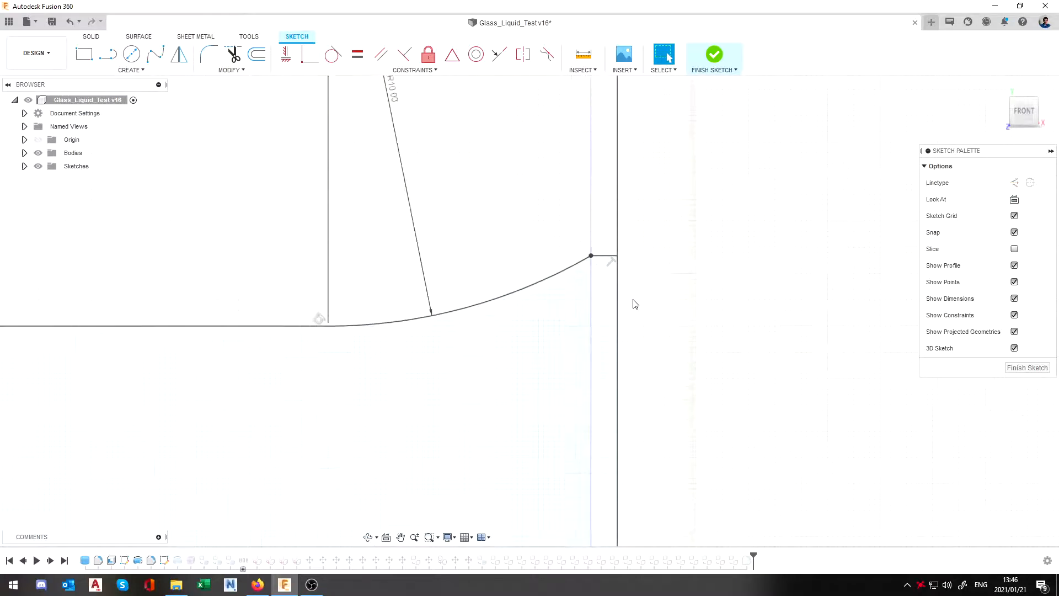
scroll(652, 208, "down", 4)
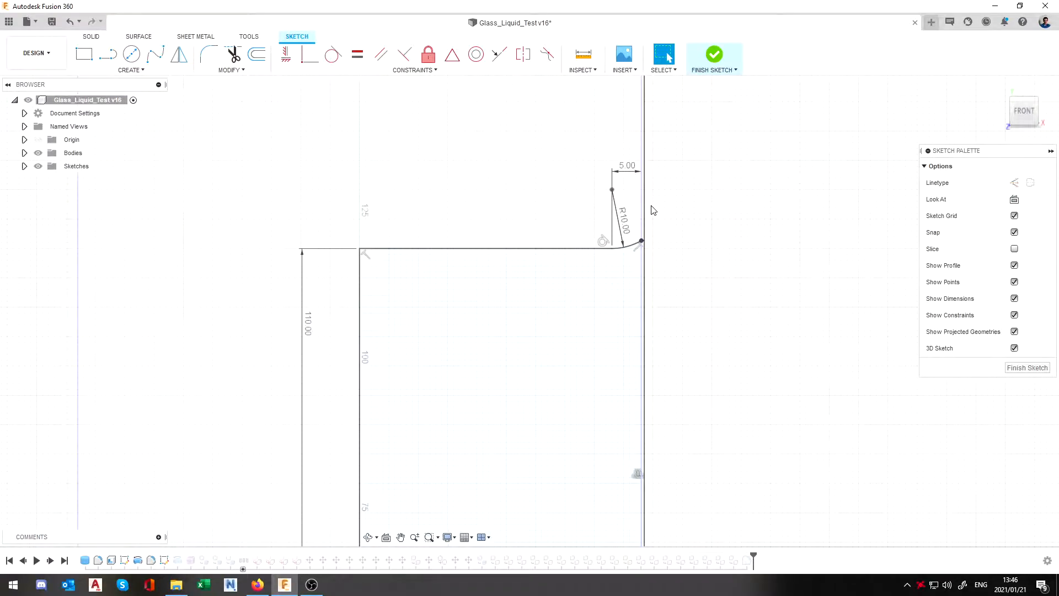
scroll(654, 220, "down", 1)
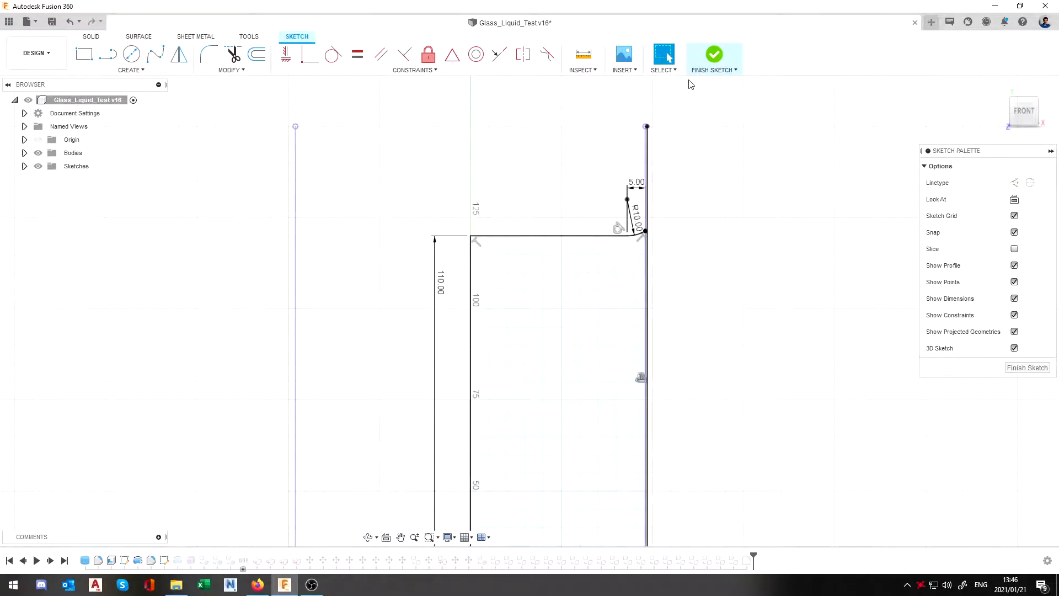
left_click(714, 54)
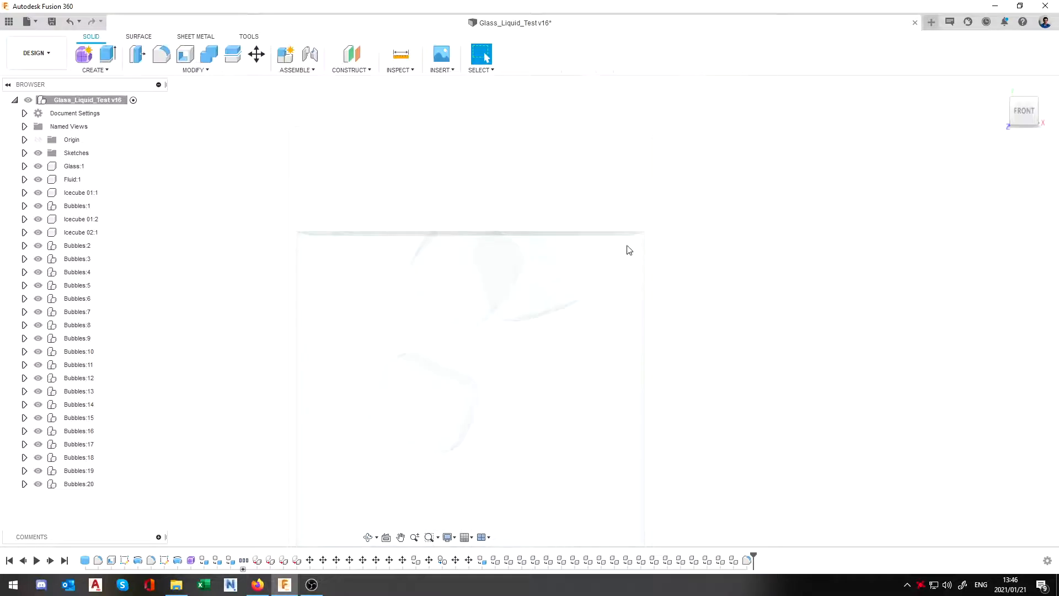
- Examine the fluid's curved upper rim against the glass wall from the front, and inspect the whole glass from the home view
scroll(670, 224, "up", 5)
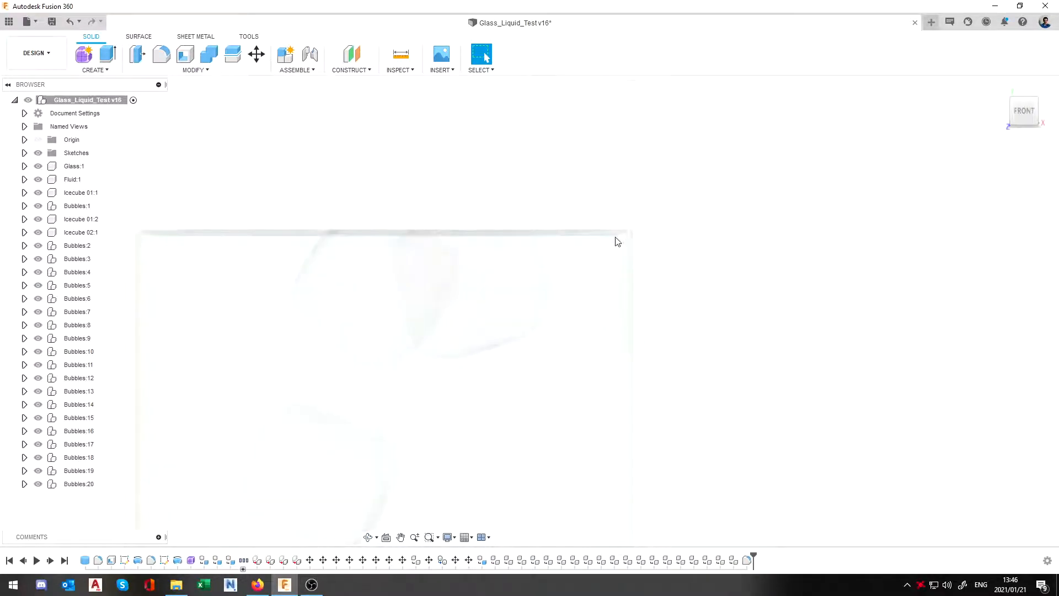
scroll(651, 216, "up", 5)
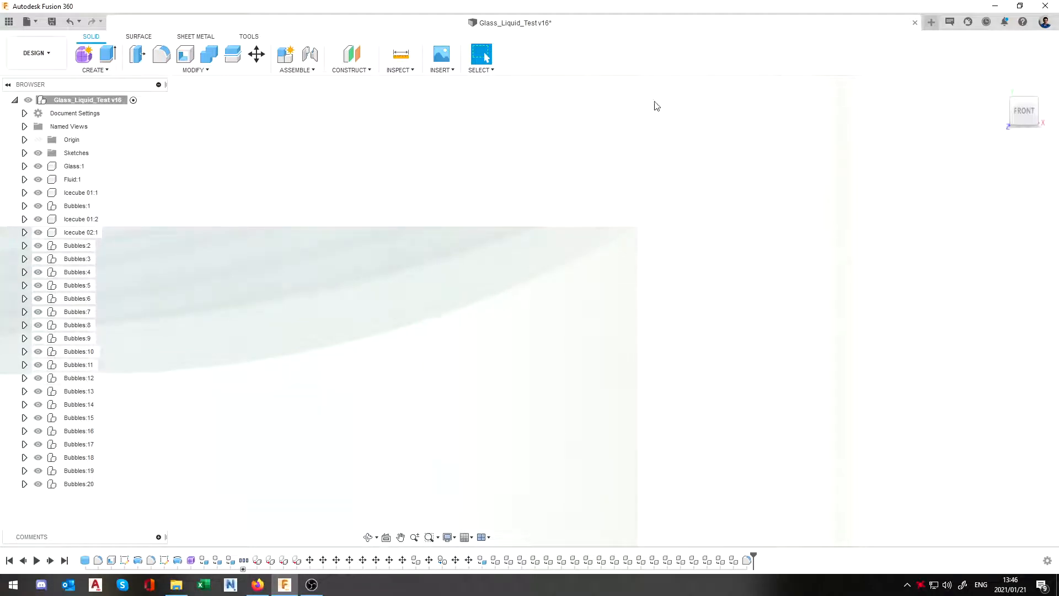
left_click(647, 314)
left_click(907, 272)
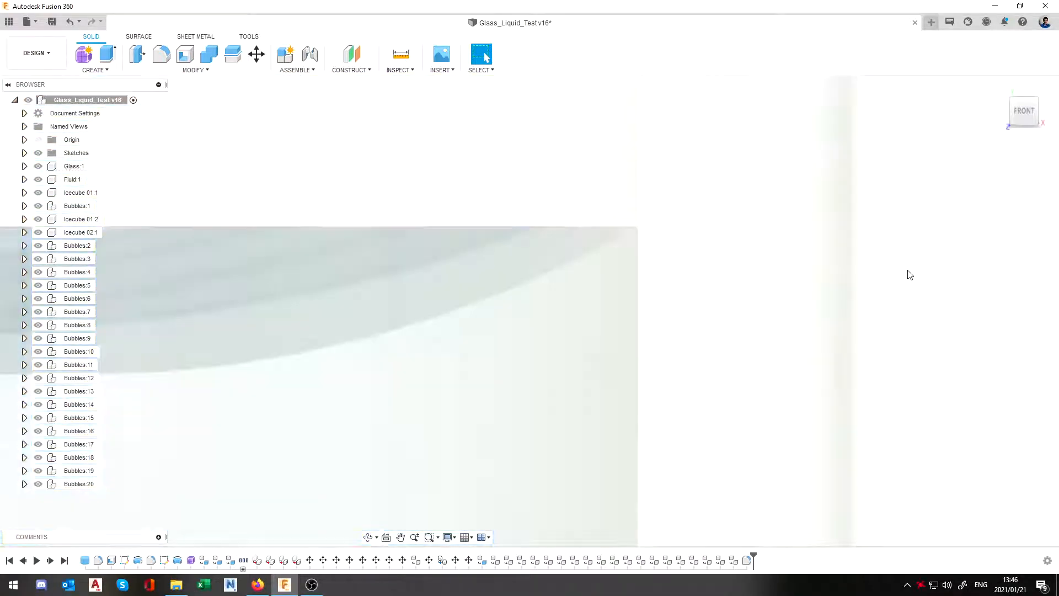
scroll(779, 294, "up", 2)
scroll(798, 287, "down", 5)
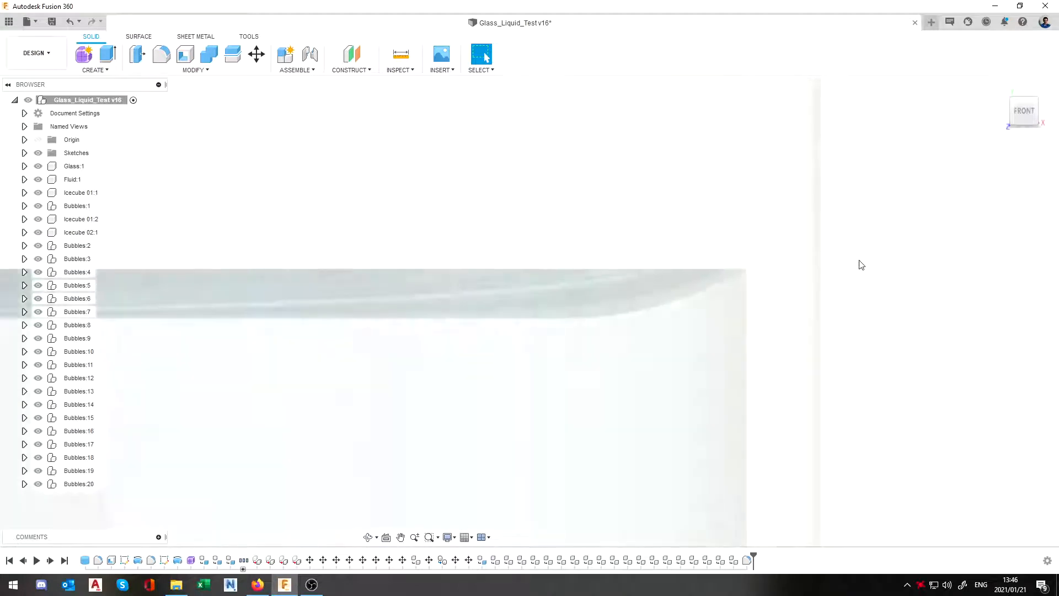
scroll(849, 290, "down", 7)
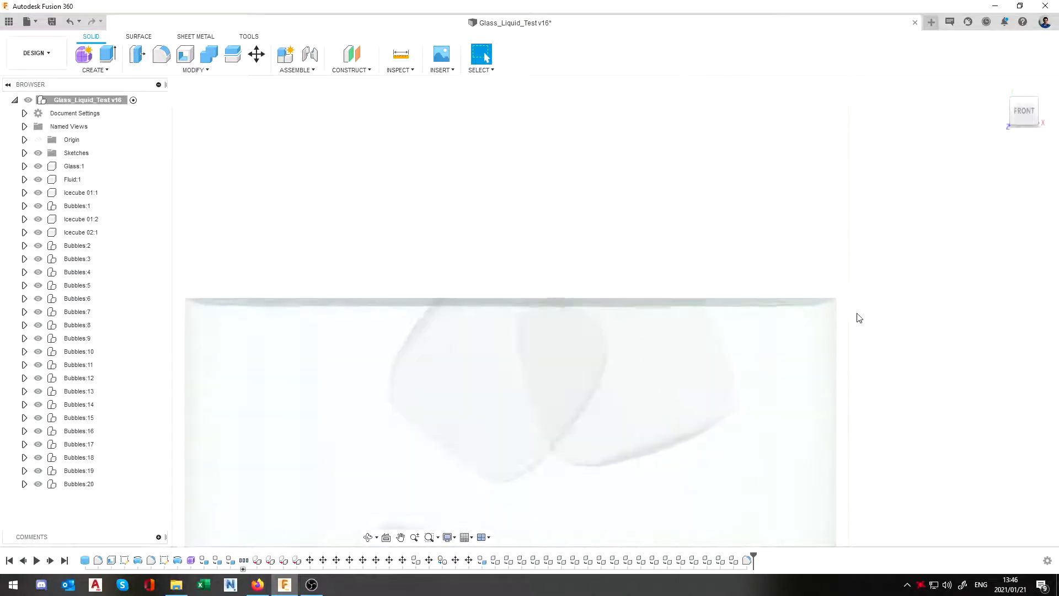
scroll(872, 351, "down", 6)
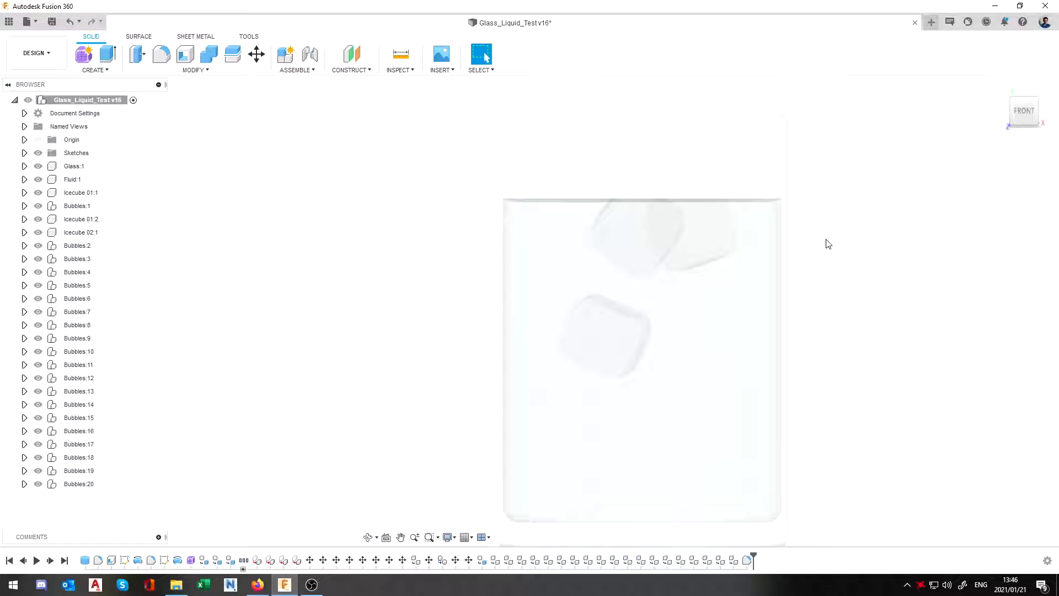
left_click(1011, 99)
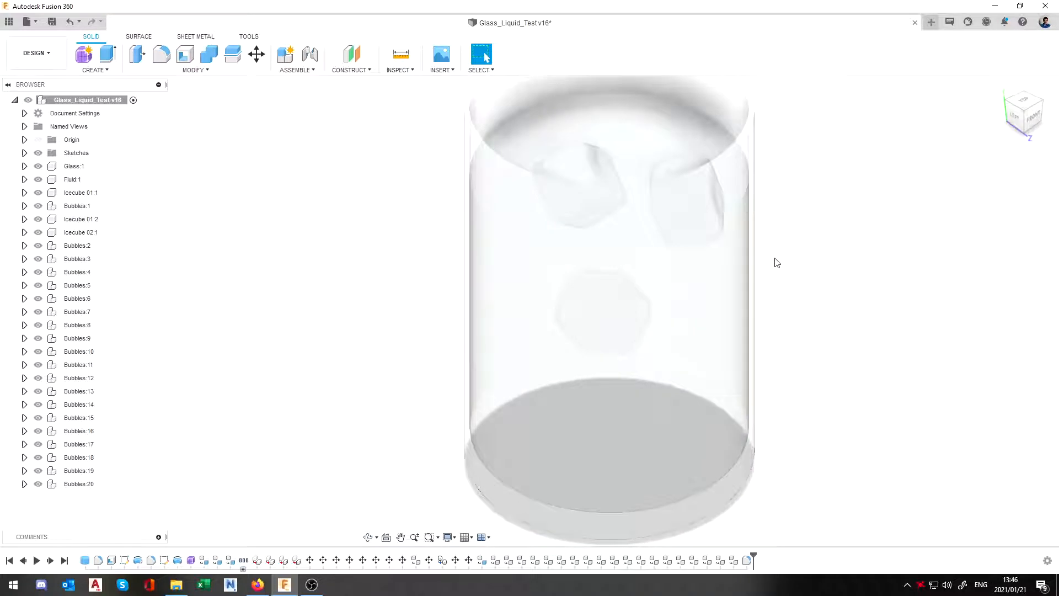
middle_click_drag(775, 257, 760, 272)
scroll(760, 272, "up", 2)
scroll(842, 249, "down", 3)
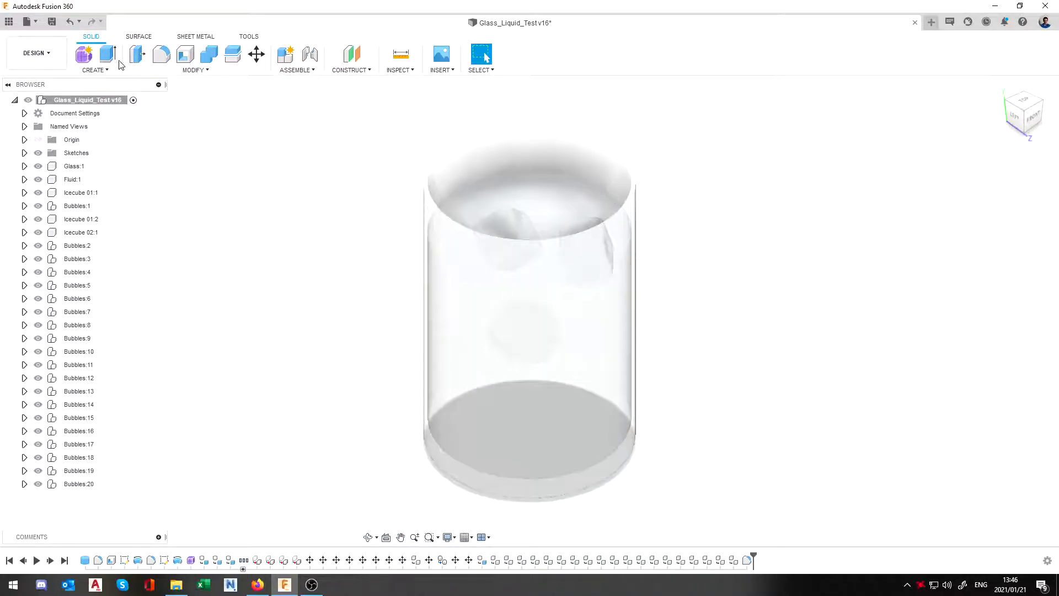
- Switch to the Render workspace and collapse the rendering gallery
left_click(51, 51)
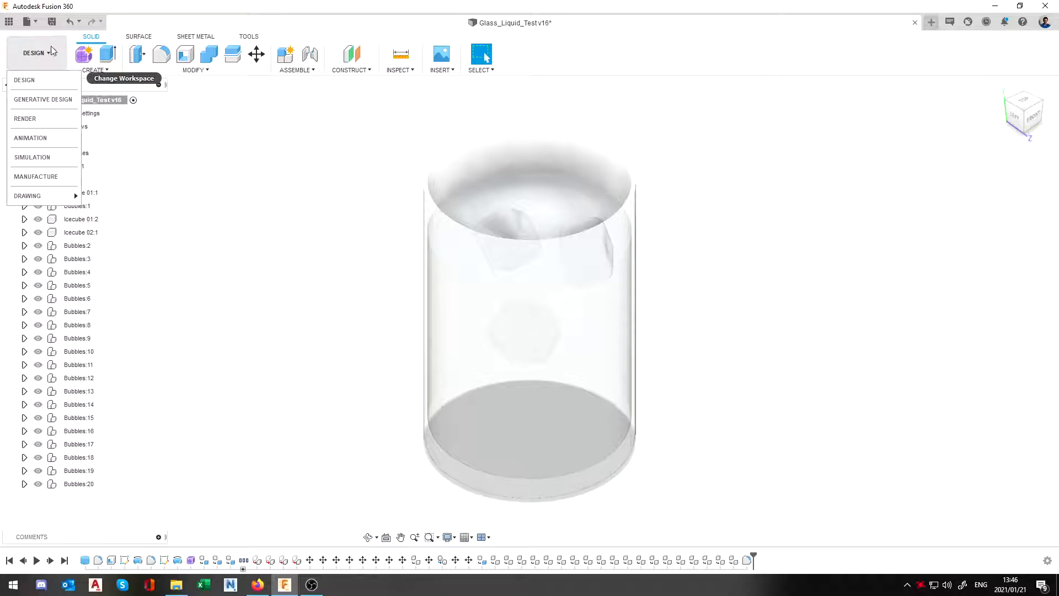
left_click(48, 117)
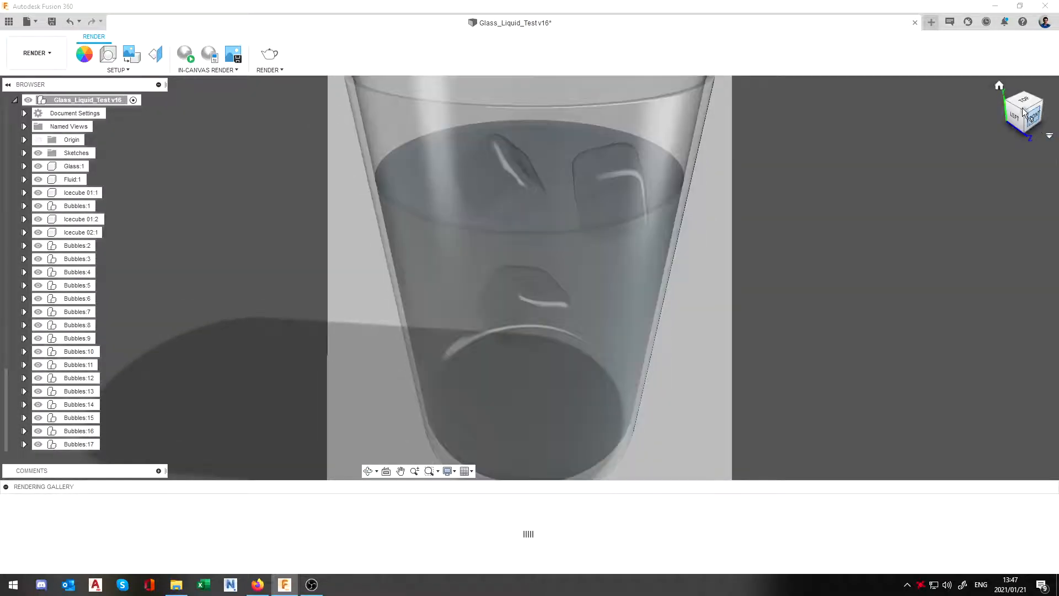
scroll(788, 211, "down", 4)
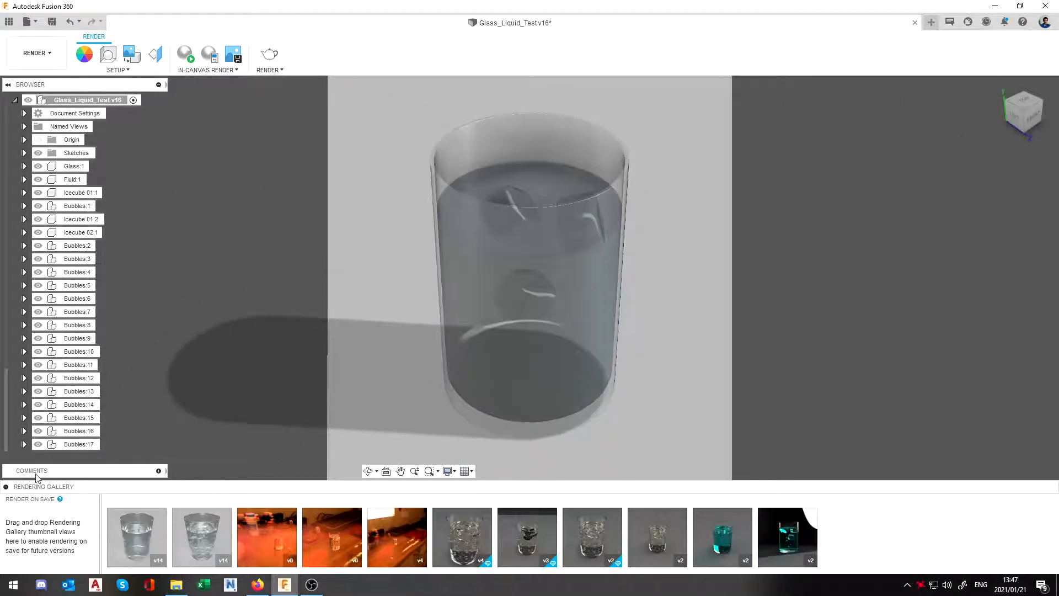
left_click(5, 487)
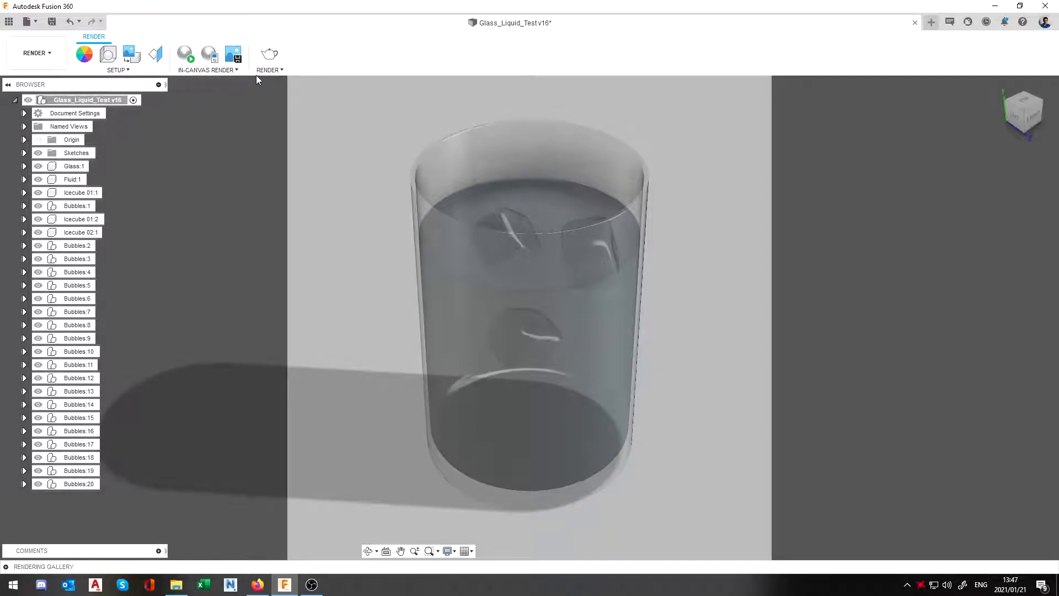
- Start a local rendering of the glass scene and expand the rendering gallery
left_click(269, 54)
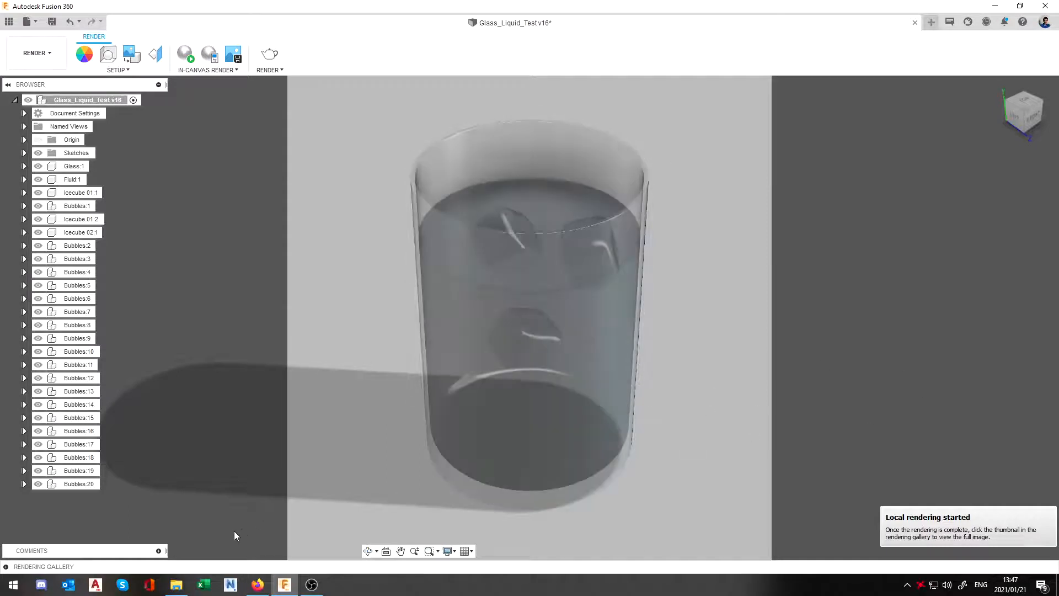
left_click(5, 566)
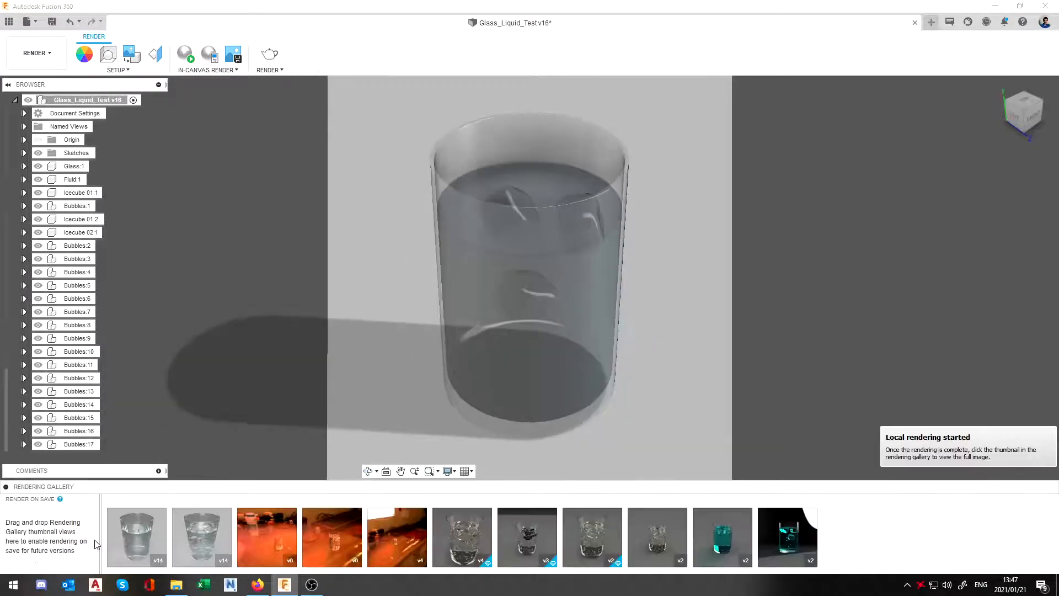
- View the earlier v14 rendering of the glass at larger size and close it
left_click(137, 540)
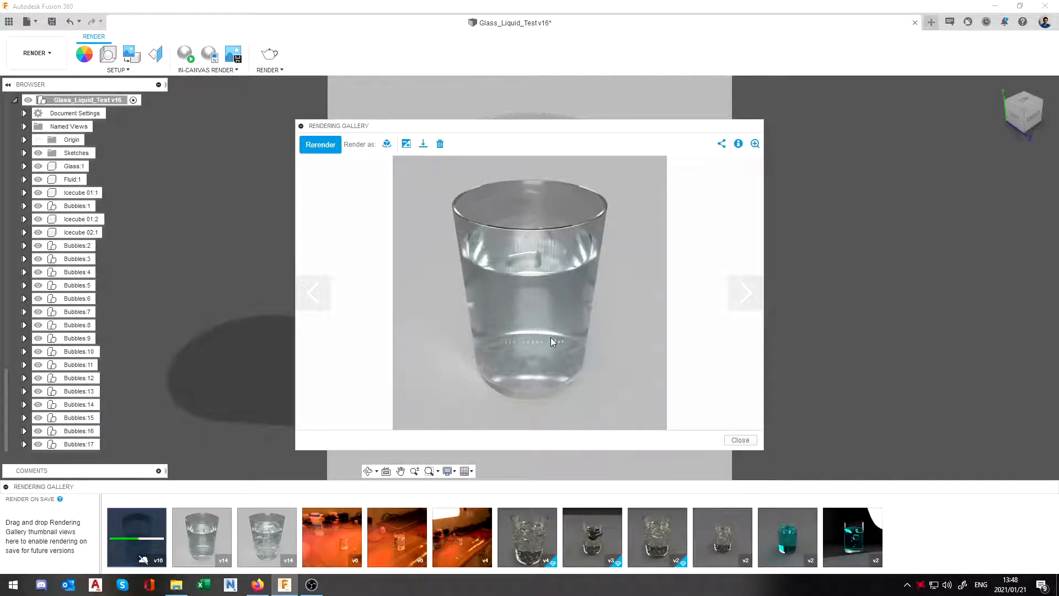
left_click(740, 440)
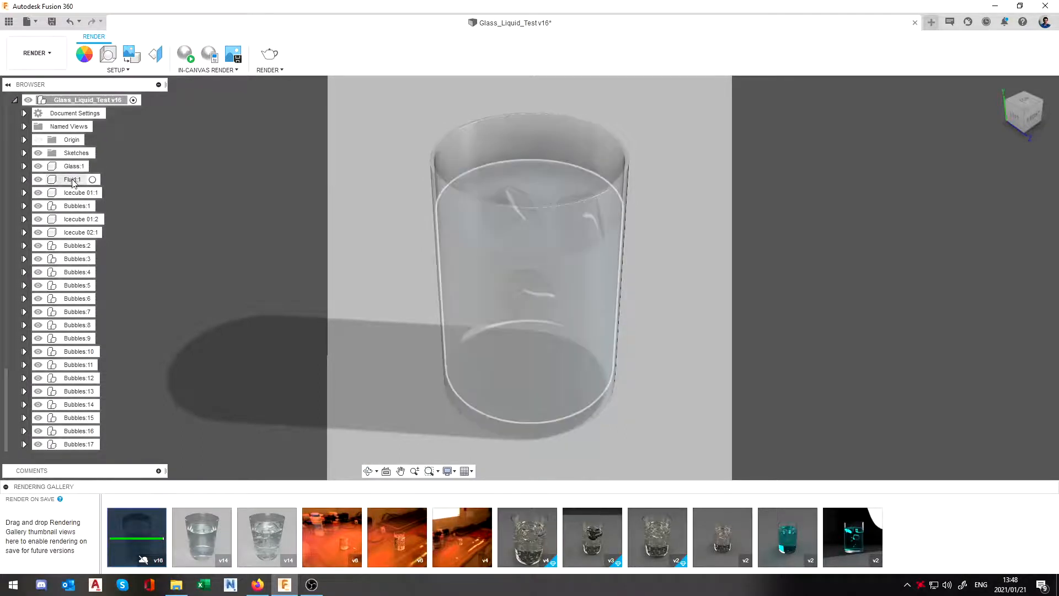
- Check the dielectric priority settings of the Glass:1 and Fluid:1 components without changing them
right_click(70, 171)
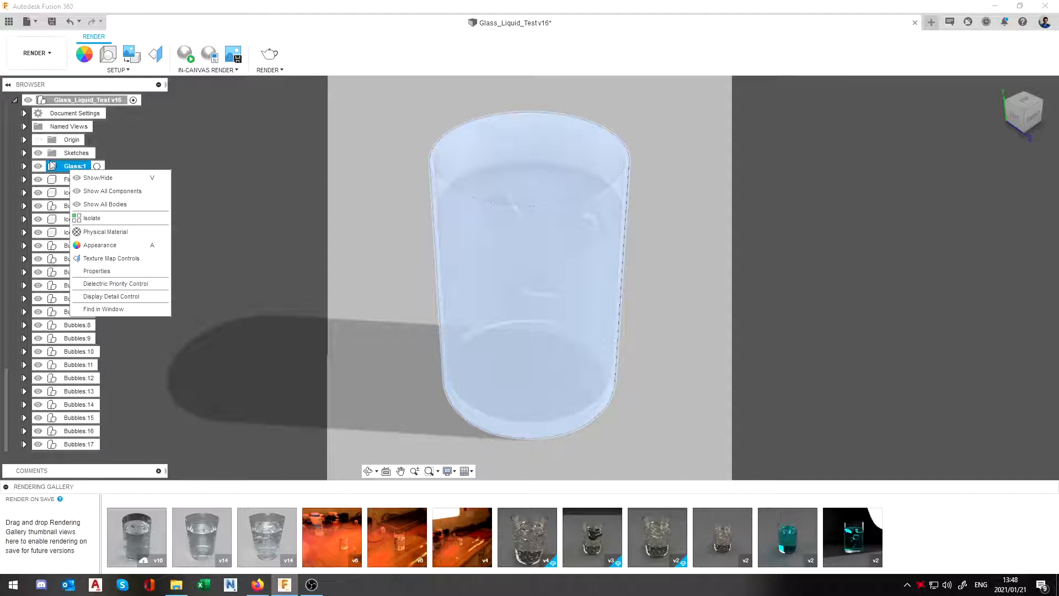
left_click(127, 284)
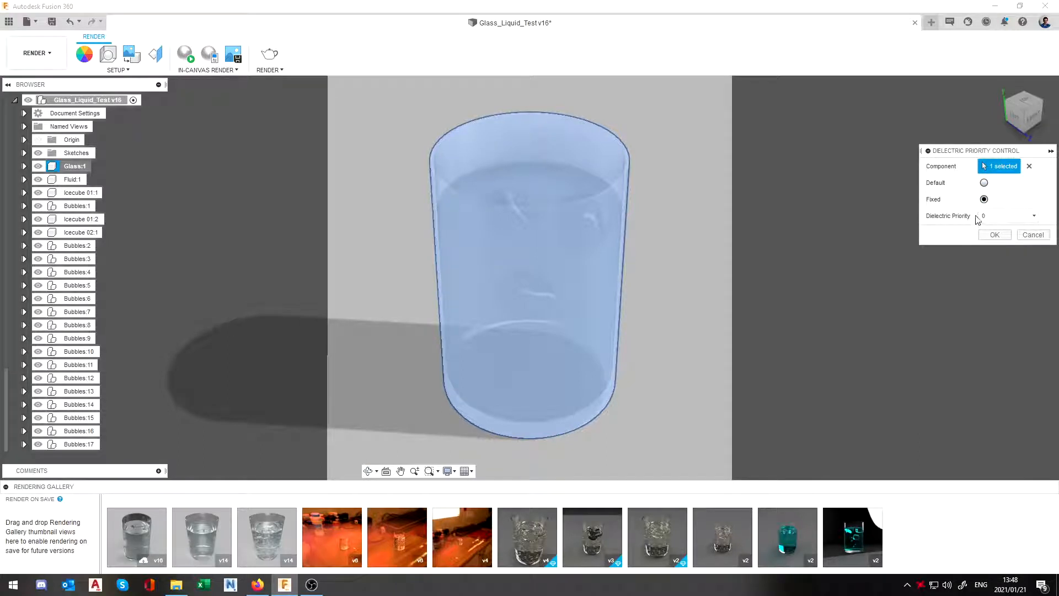
left_click(994, 235)
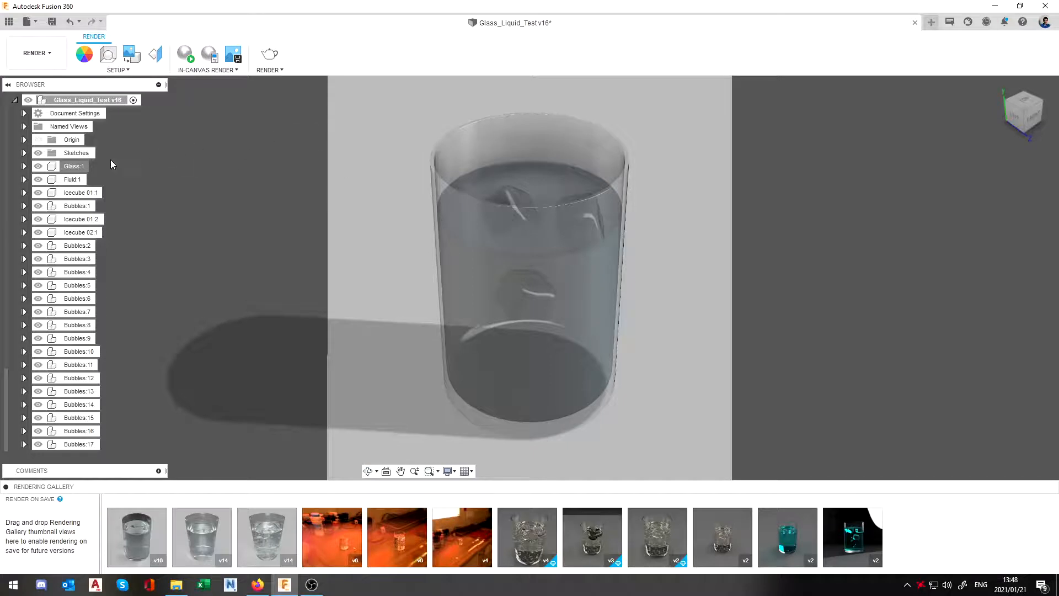
left_click(77, 179)
right_click(81, 177)
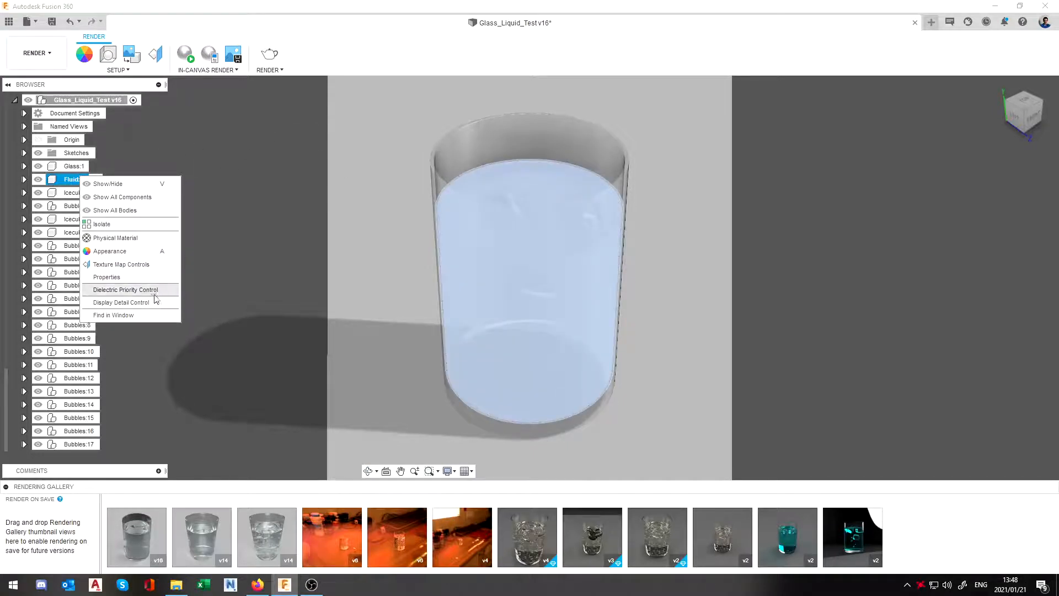
left_click(126, 290)
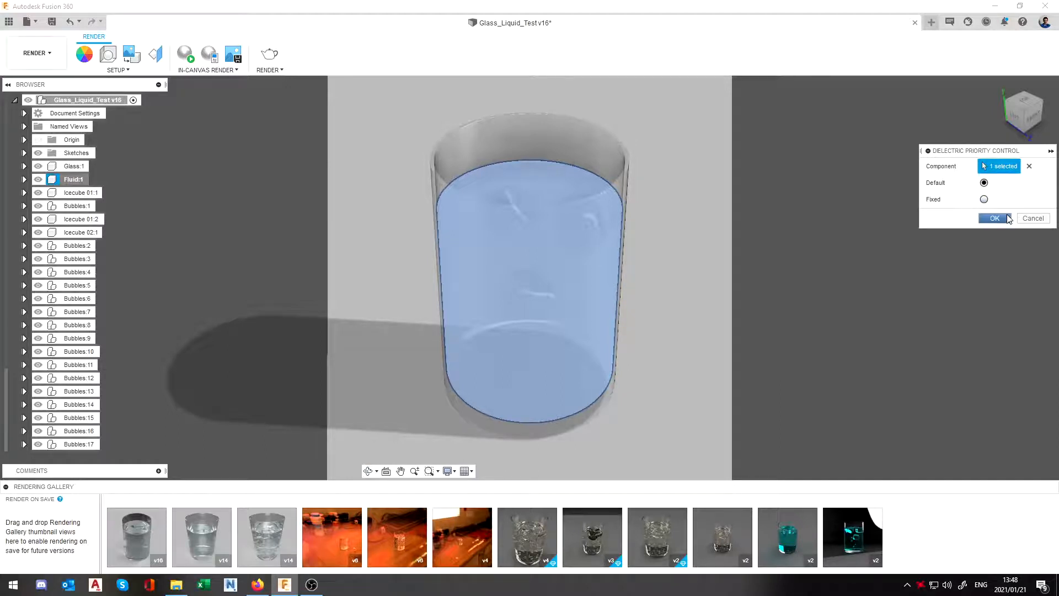
left_click(1029, 217)
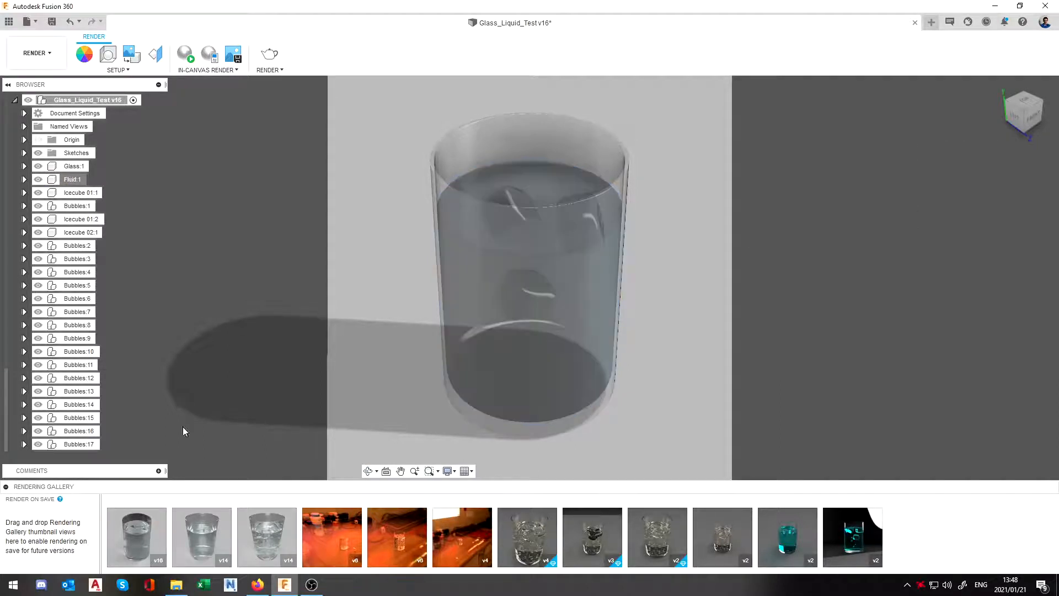
- Examine the newly finished v16 rendering of the glass and close it
left_click(135, 536)
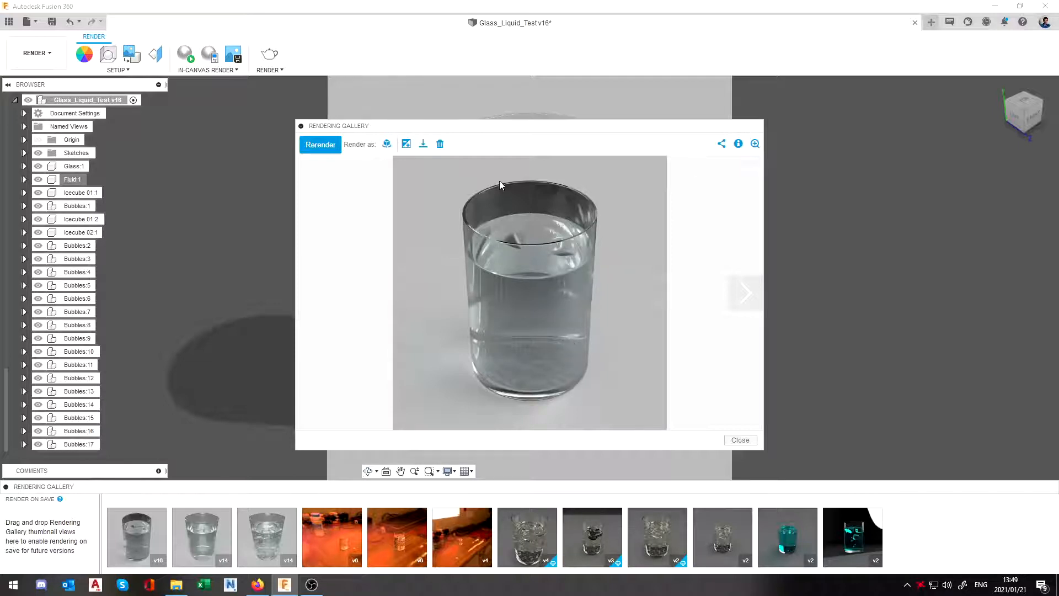
left_click(740, 440)
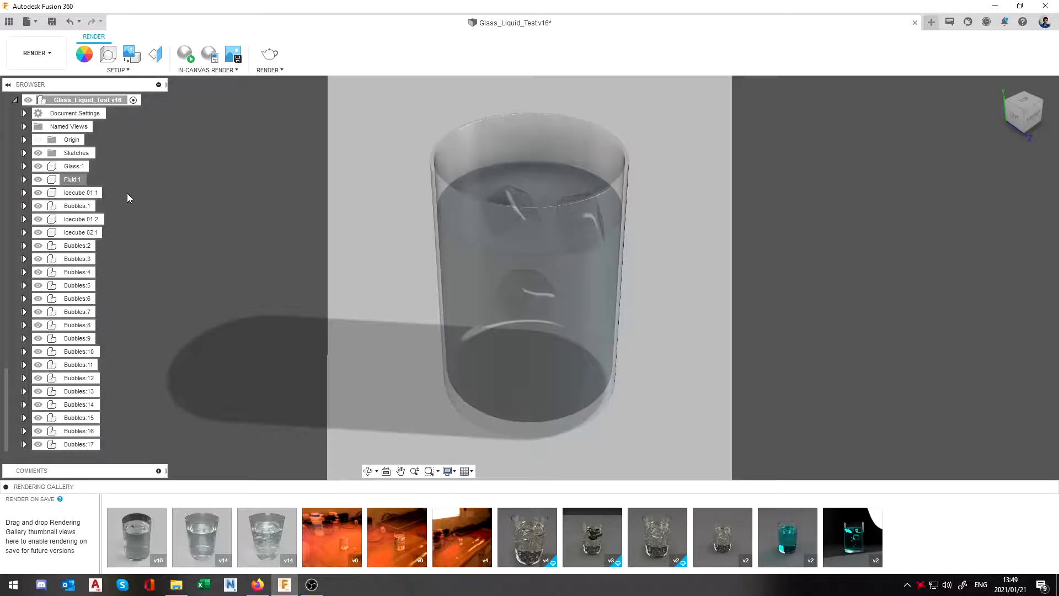
- Set the Fluid:1 component's dielectric priority to Fixed with a value of 5
right_click(68, 183)
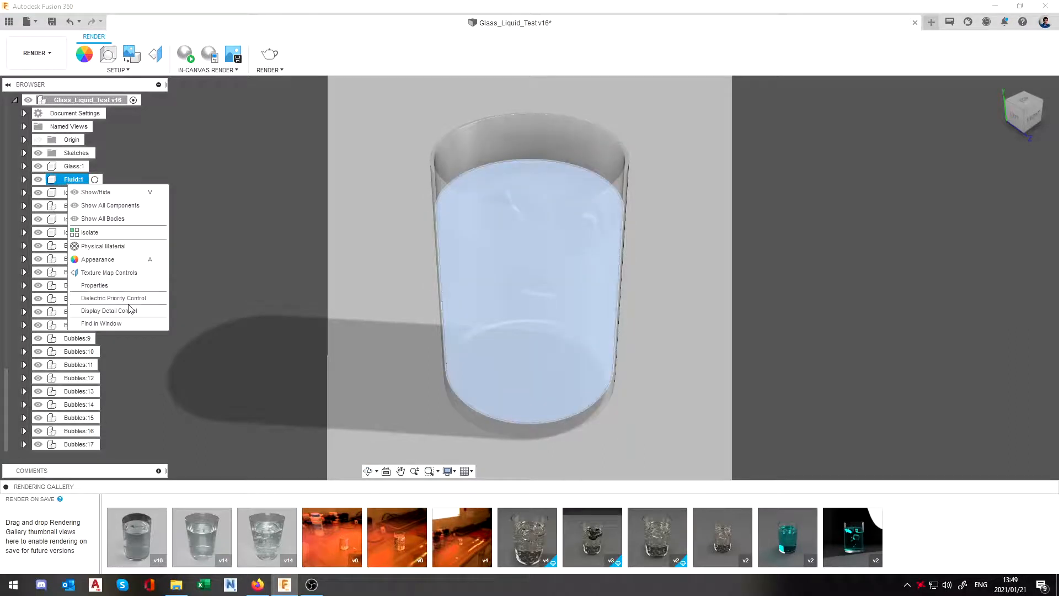
left_click(113, 298)
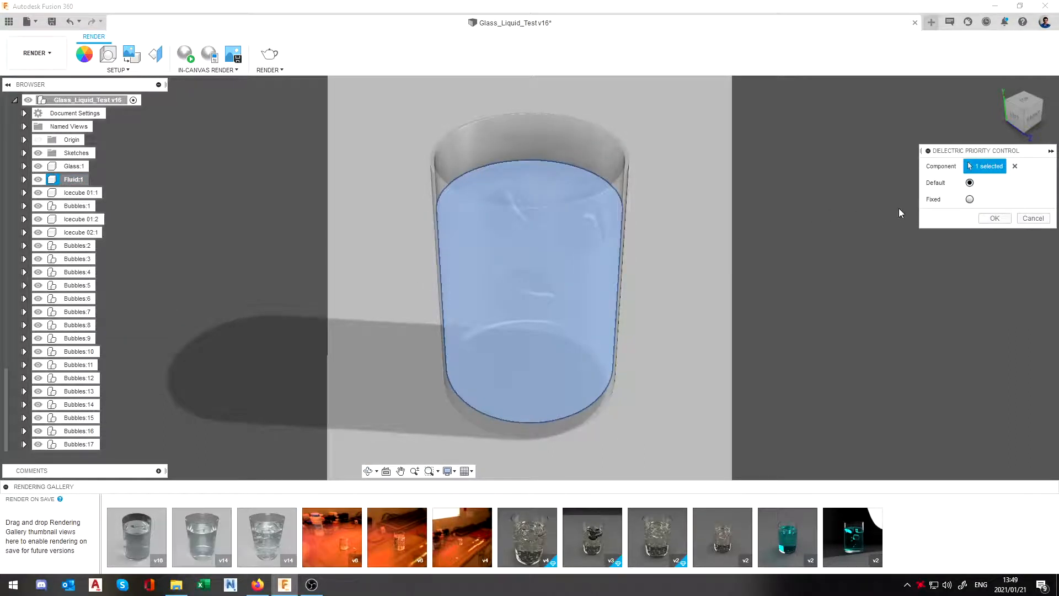
left_click(969, 199)
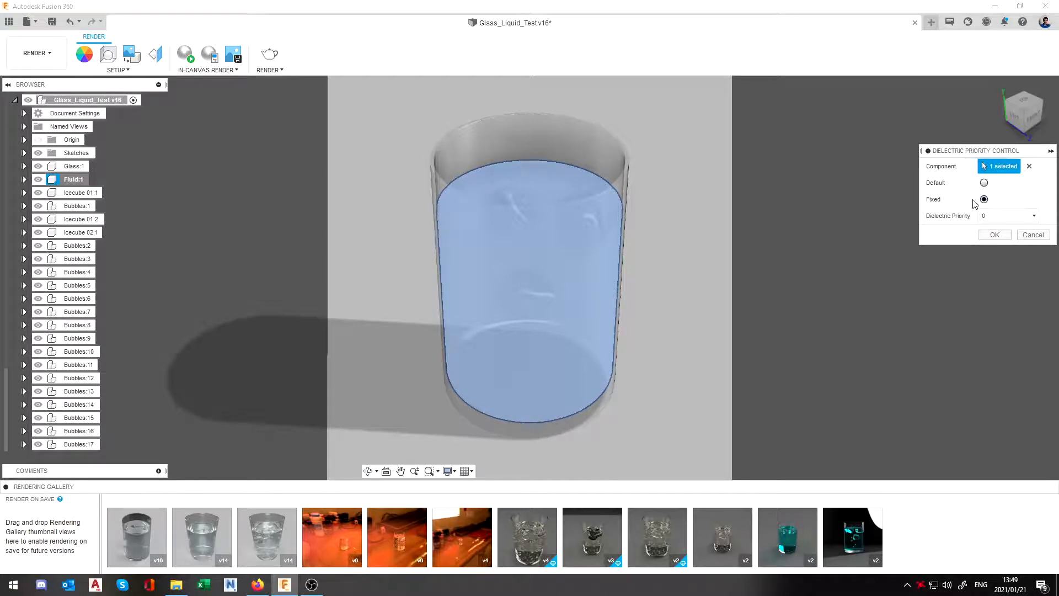
left_click(1016, 214)
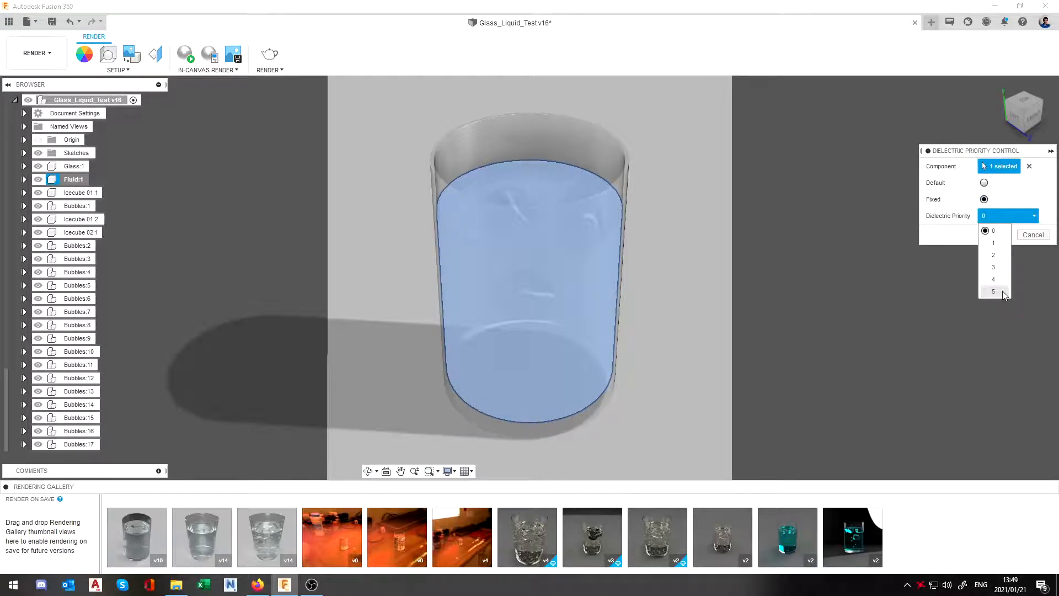
left_click(1002, 291)
left_click(996, 235)
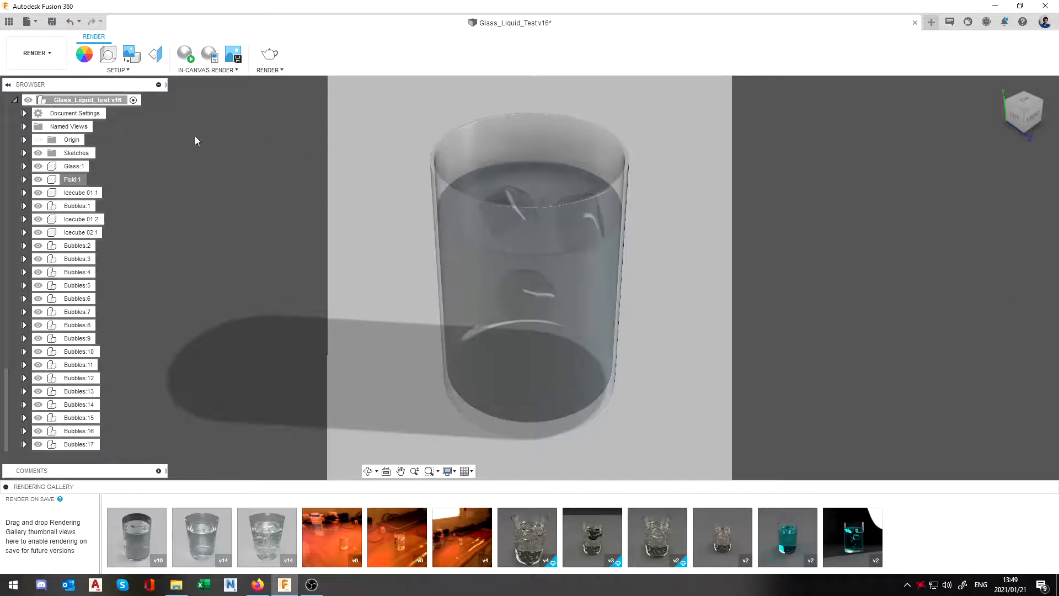
- Check the dielectric priority settings of the Icecube 01:1 and Icecube 02:1 components
right_click(76, 166)
right_click(64, 193)
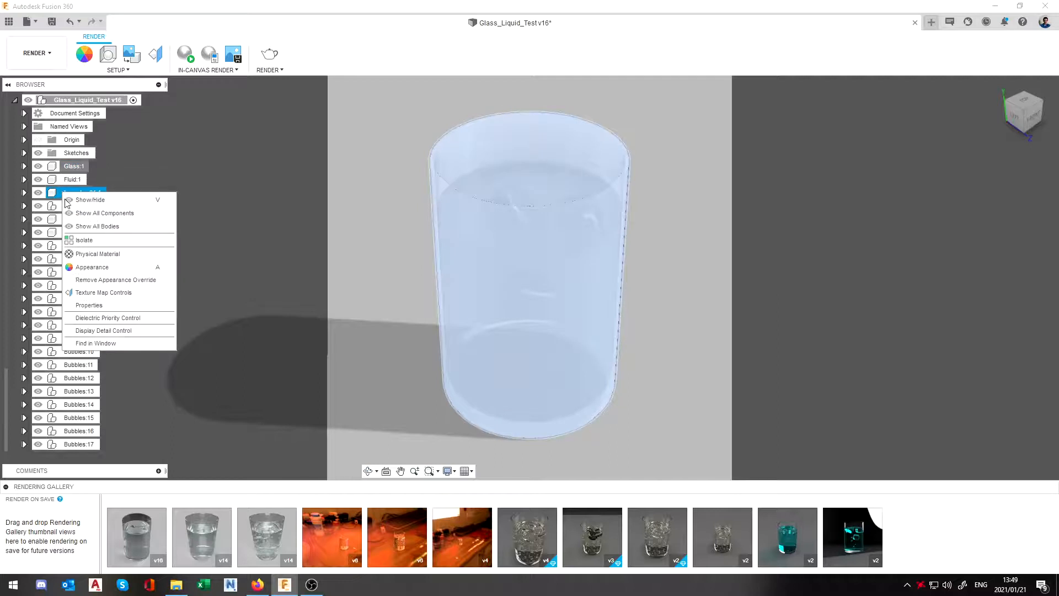
left_click(118, 318)
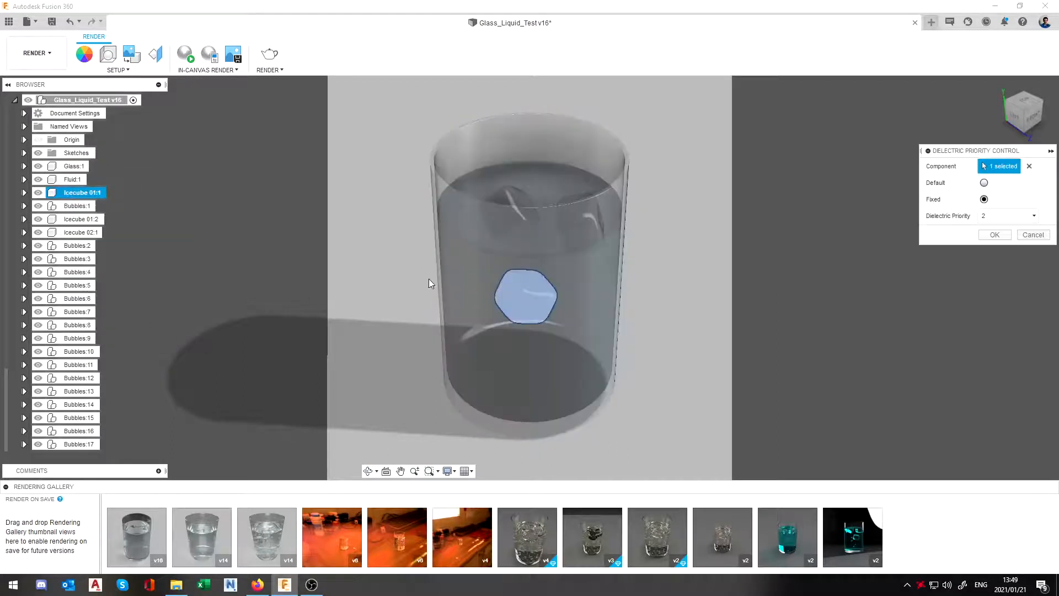
left_click(1011, 235)
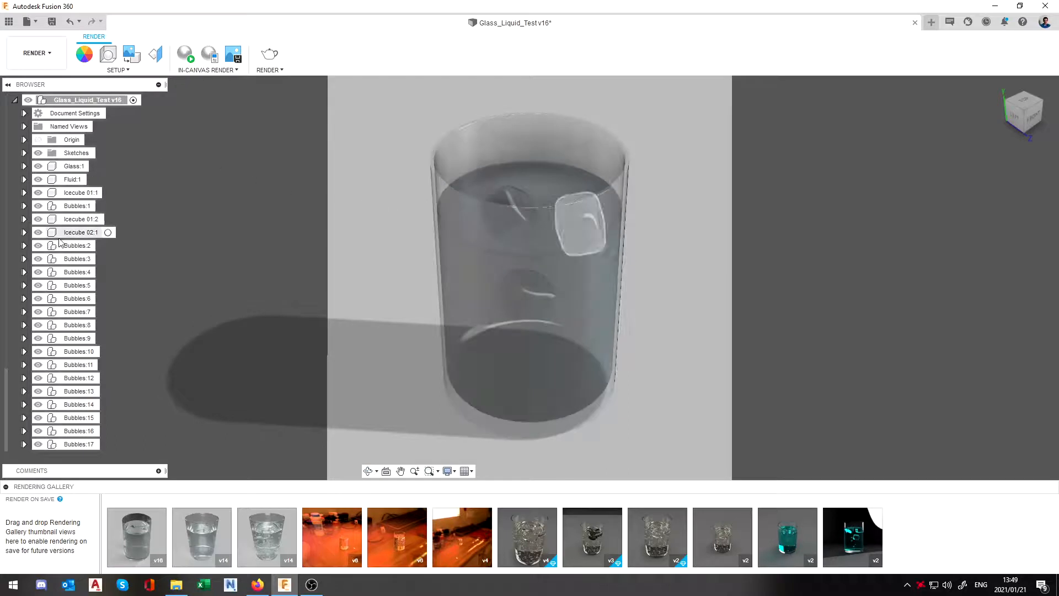
left_click(88, 233)
right_click(89, 234)
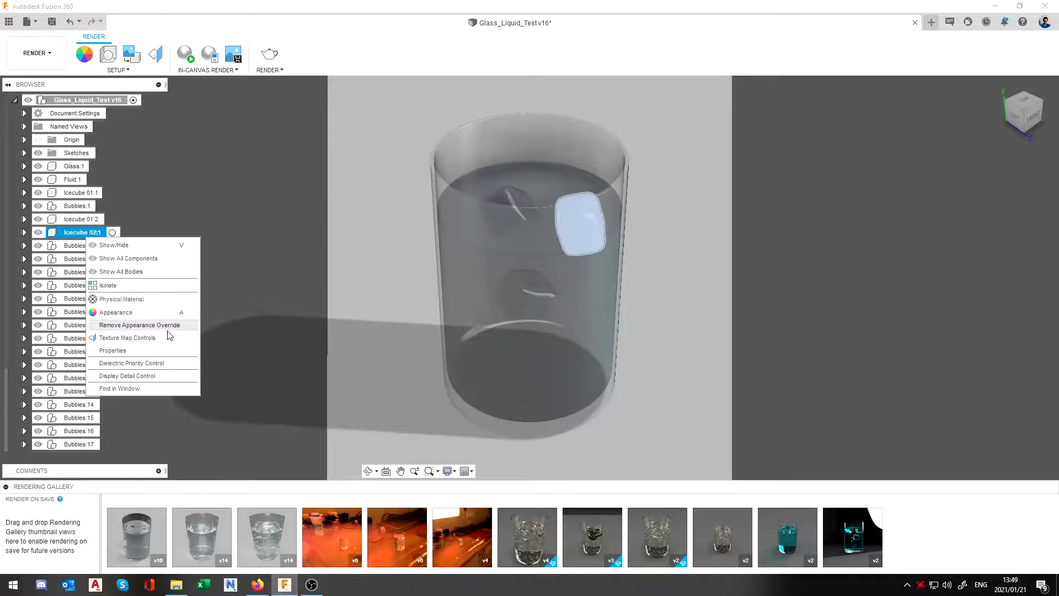
left_click(161, 366)
left_click(994, 236)
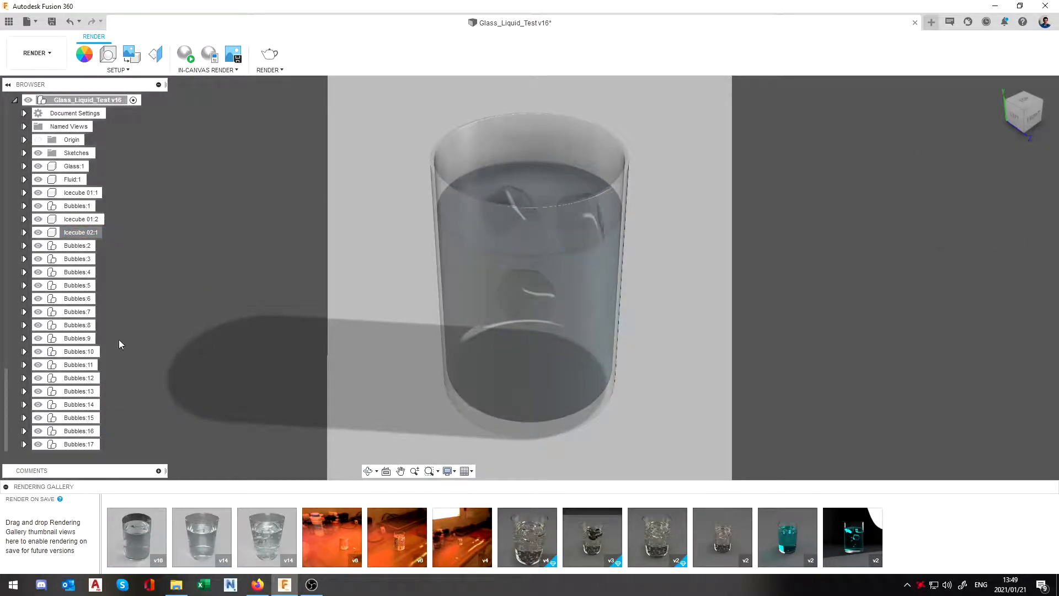
- Check the dielectric priority setting of the Bubbles:10 component and leave it as is
left_click(69, 352)
right_click(68, 353)
left_click(114, 471)
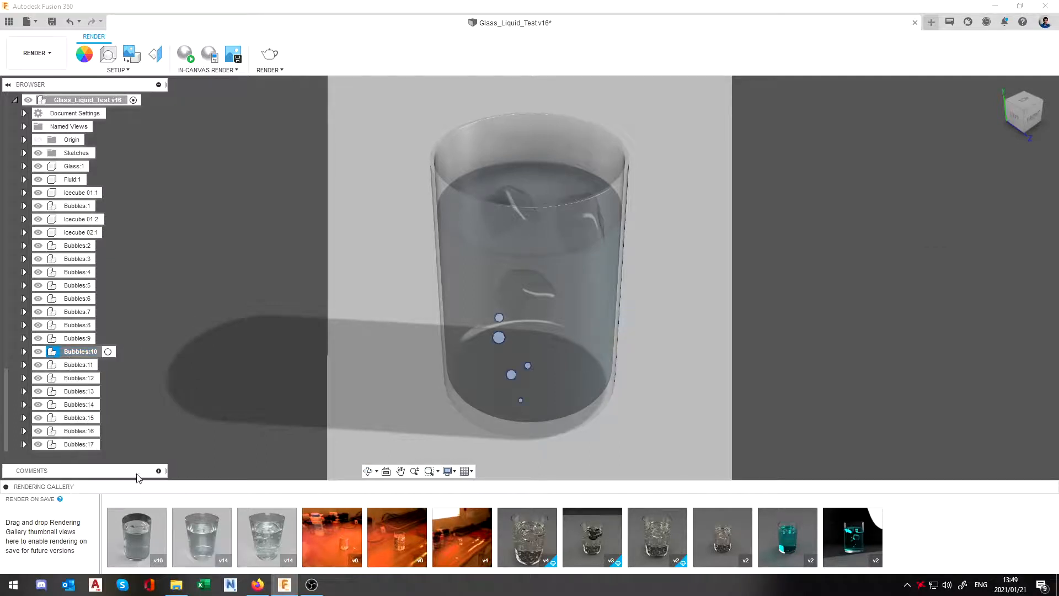
left_click(1034, 237)
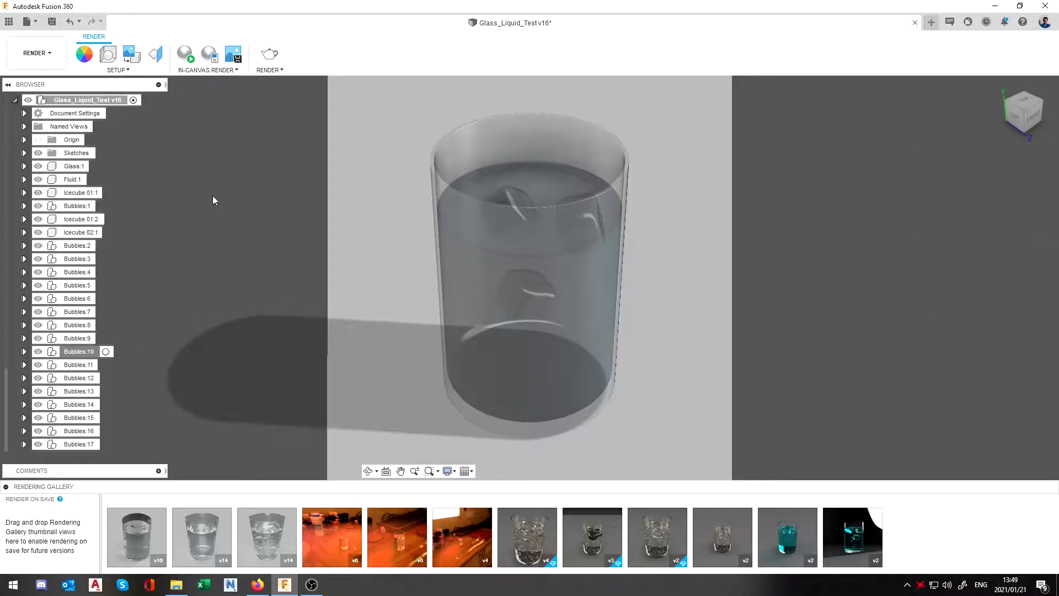
- Highlight the Glass:1, Fluid:1, Icecube 01:1 and Bubbles:1 components one after another and clear the selection
left_click(74, 166)
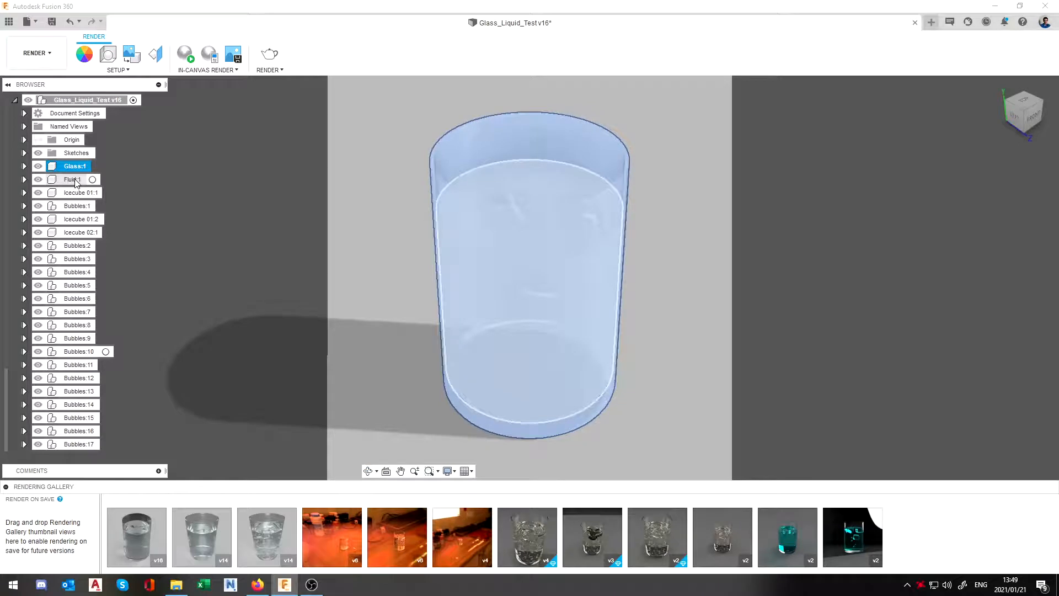
left_click(76, 181)
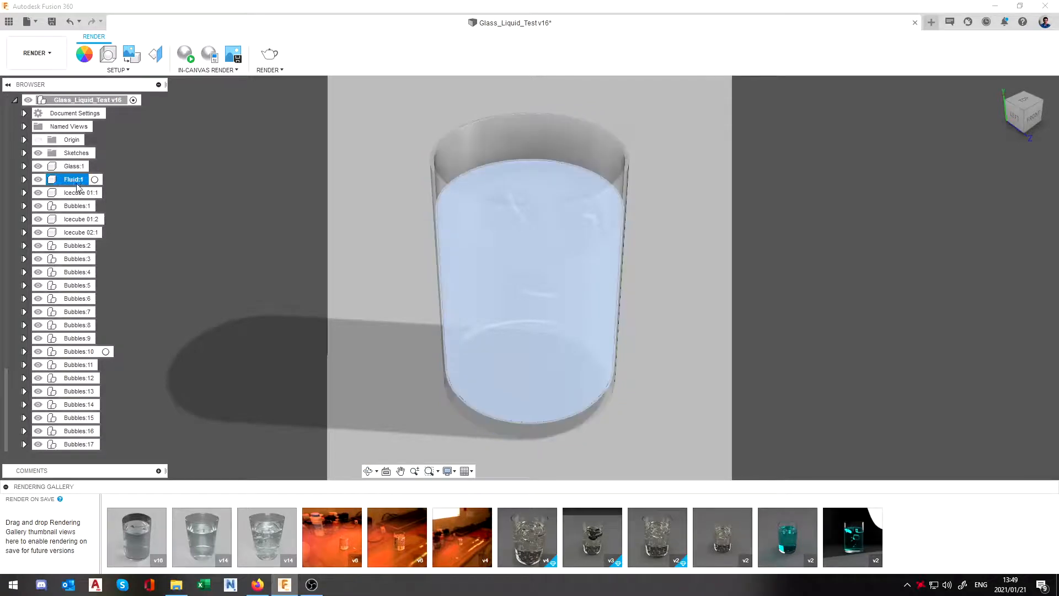
left_click(79, 193)
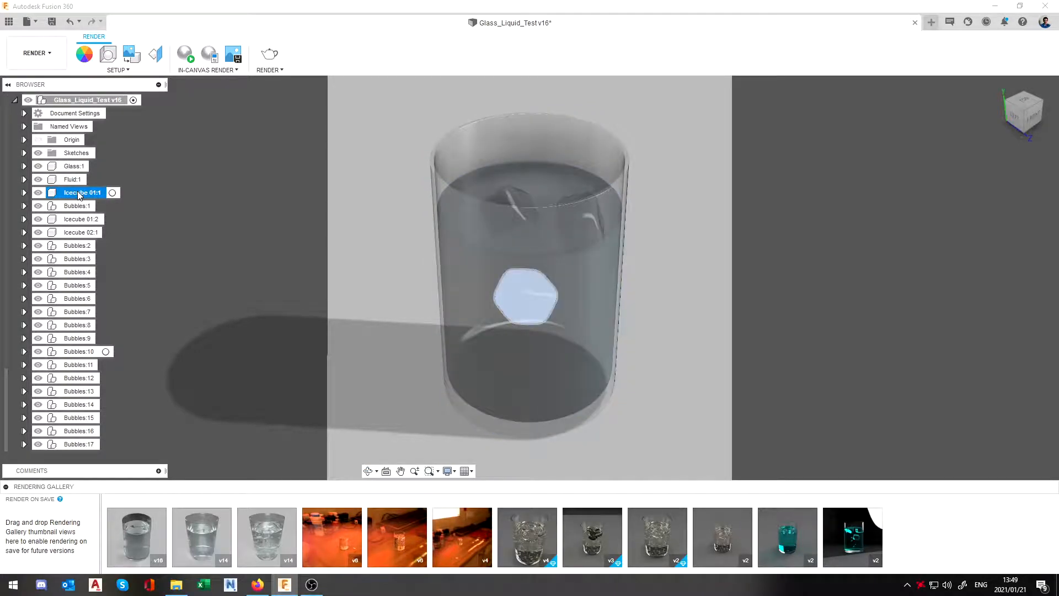
left_click(76, 206)
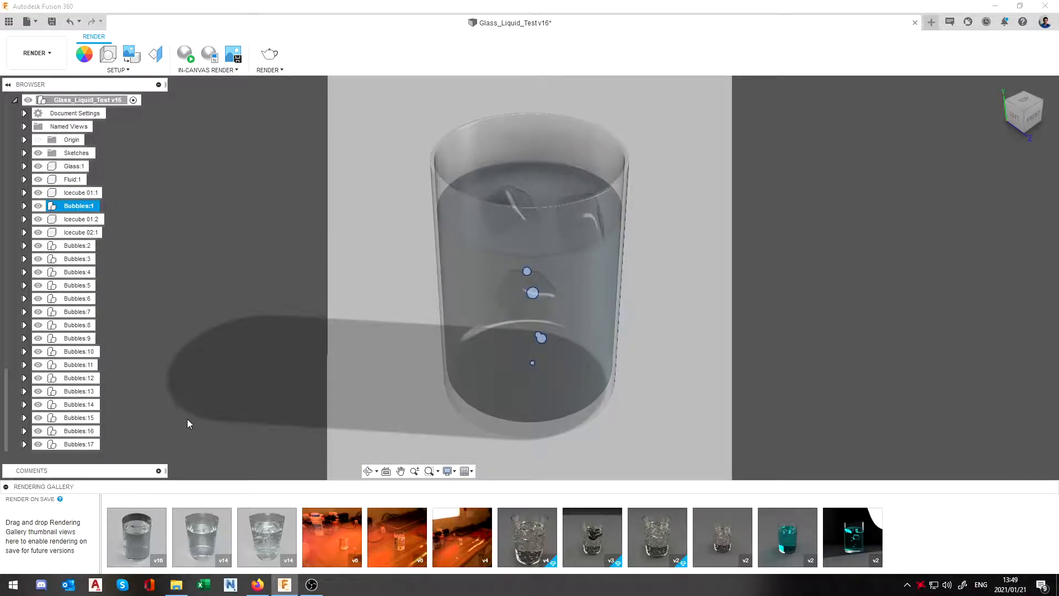
left_click(296, 324)
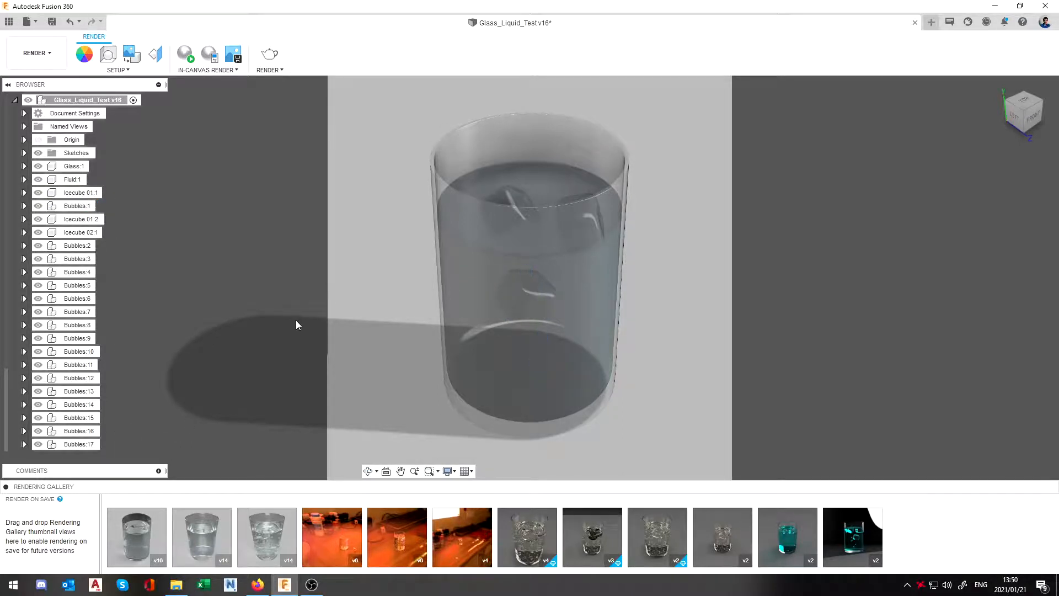
- Preview the glass briefly with in-canvas rendering, and start a local 733 x 733 px PNG rendering at Standard(50) quality
left_click(185, 53)
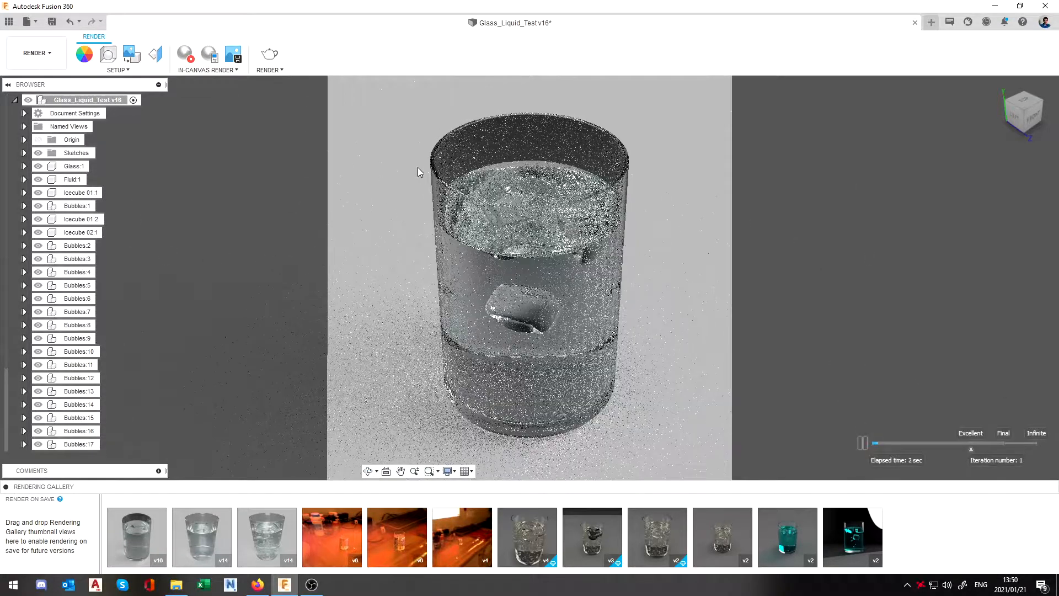
left_click(185, 53)
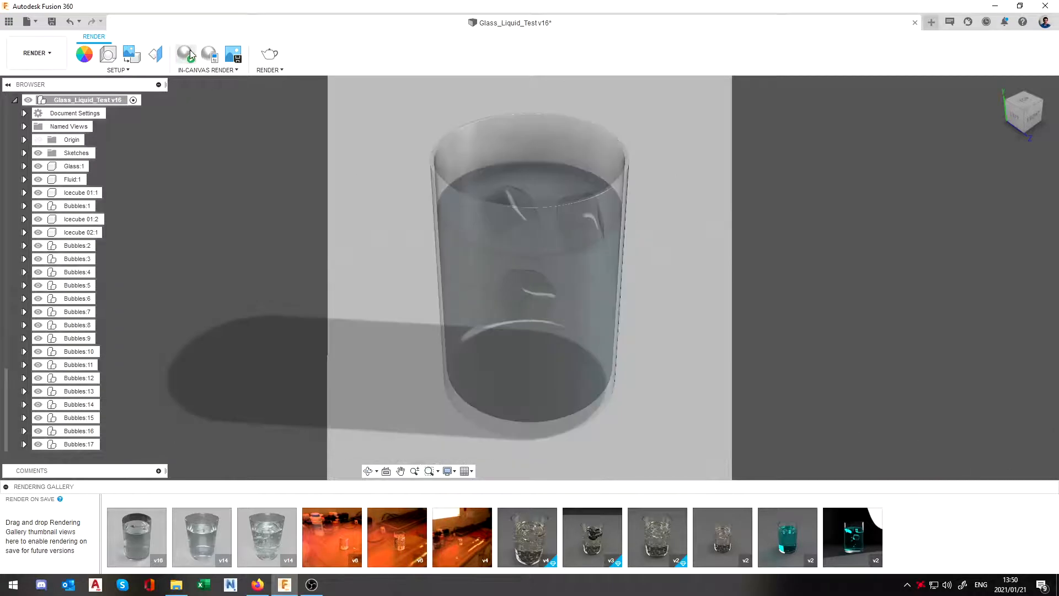
left_click(280, 64)
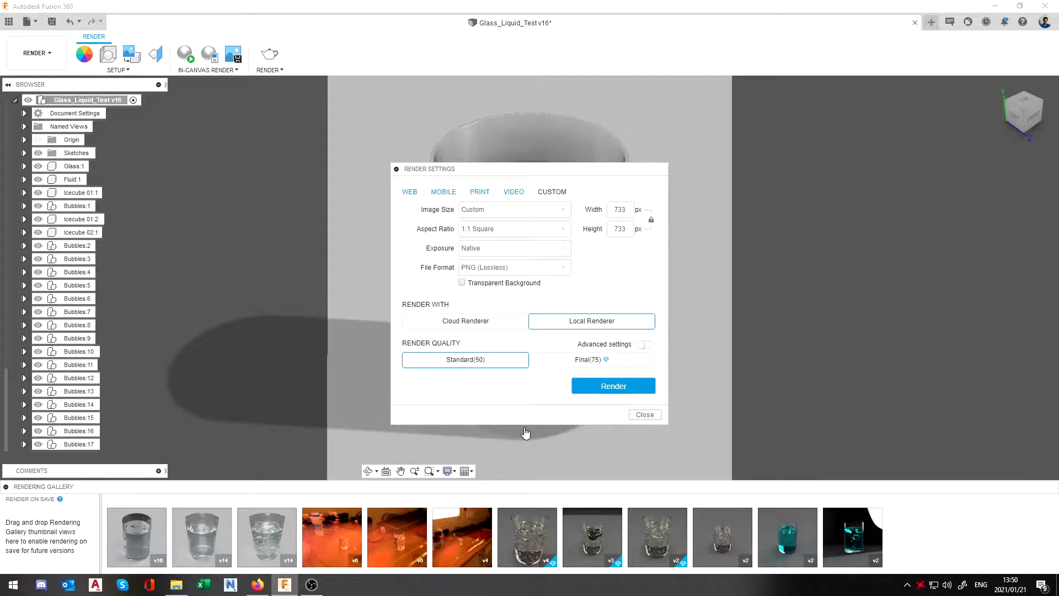
left_click(589, 391)
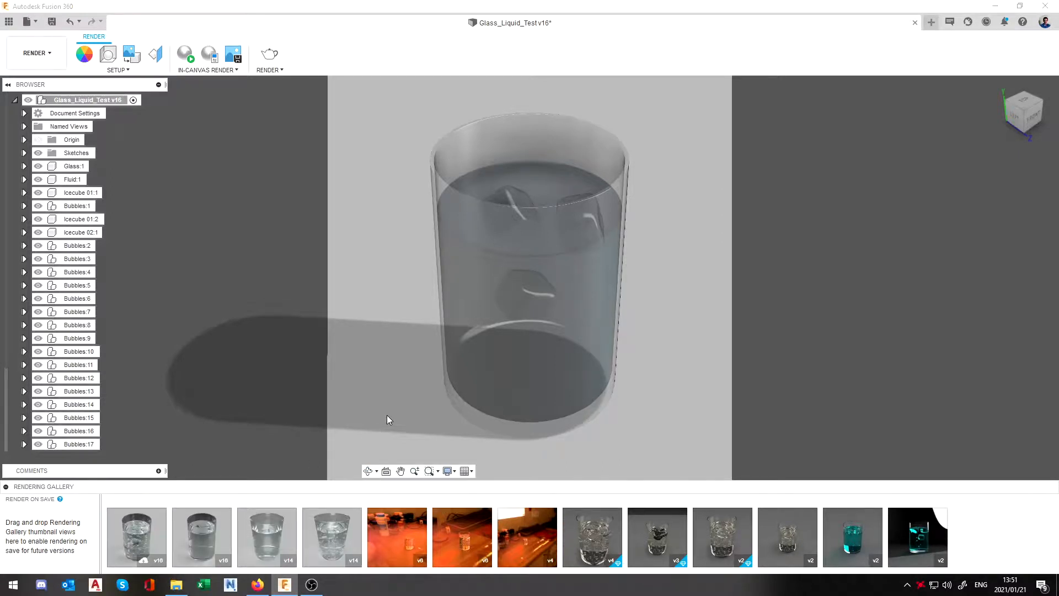
- Examine the latest rendering of the glass with ice cubes and bubbles, and close it
double_click(163, 527)
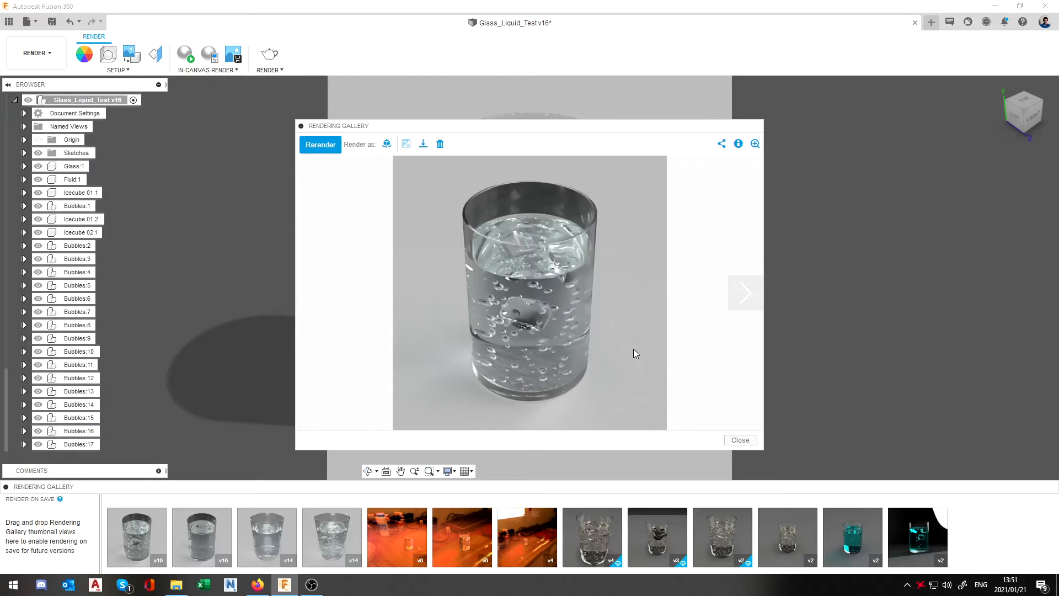
left_click(733, 441)
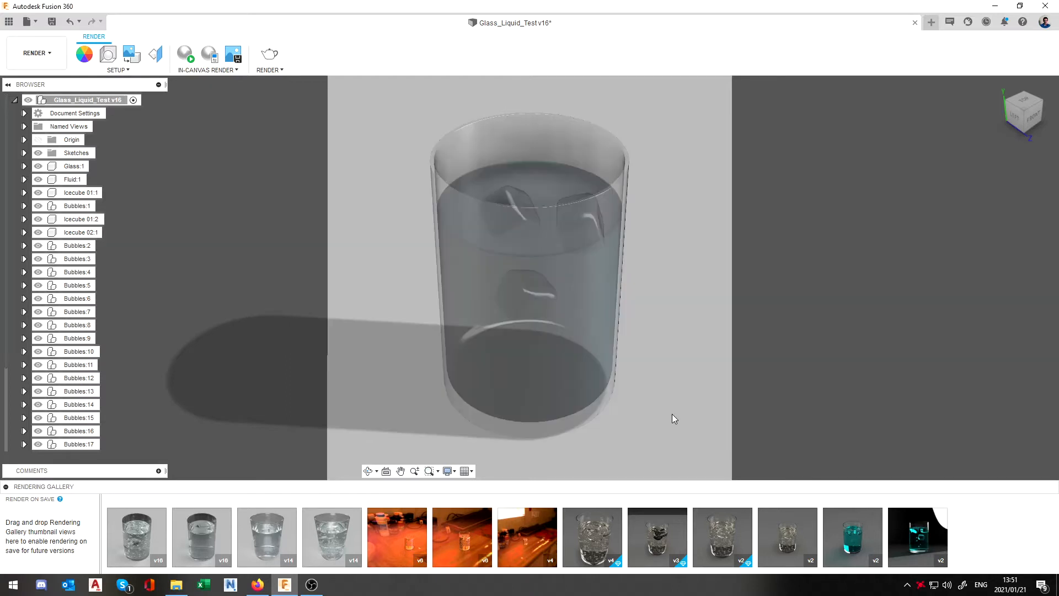